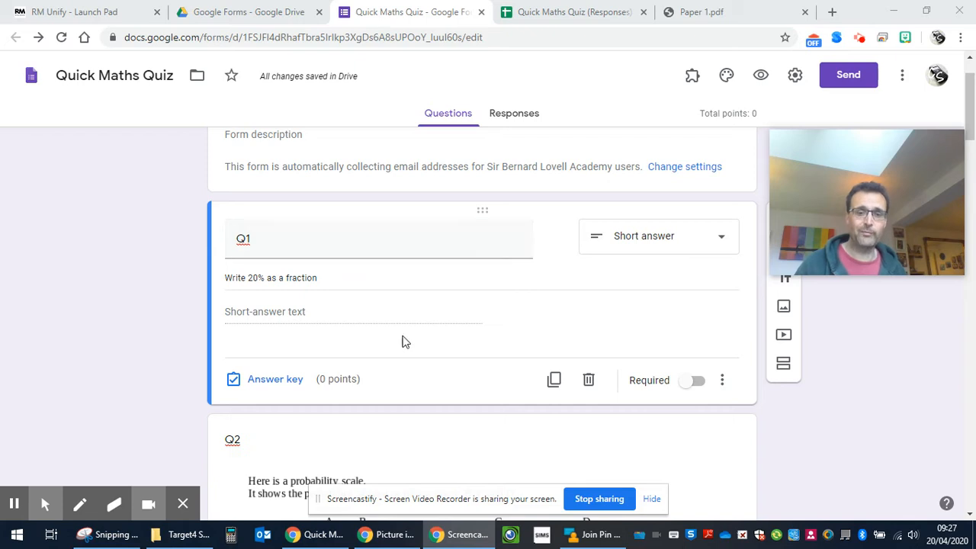
Step: Make Q1 worth 1 point in its answer key
click(265, 380)
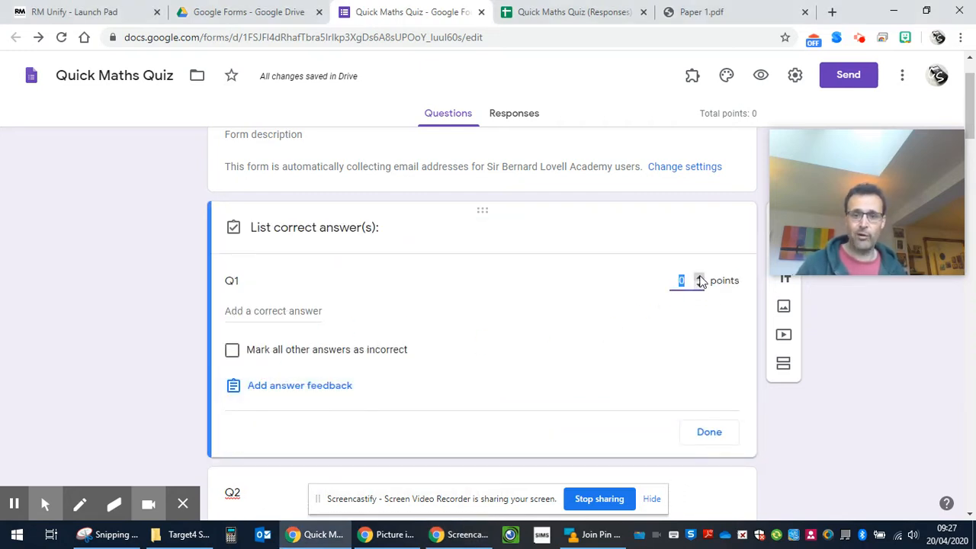
click(701, 281)
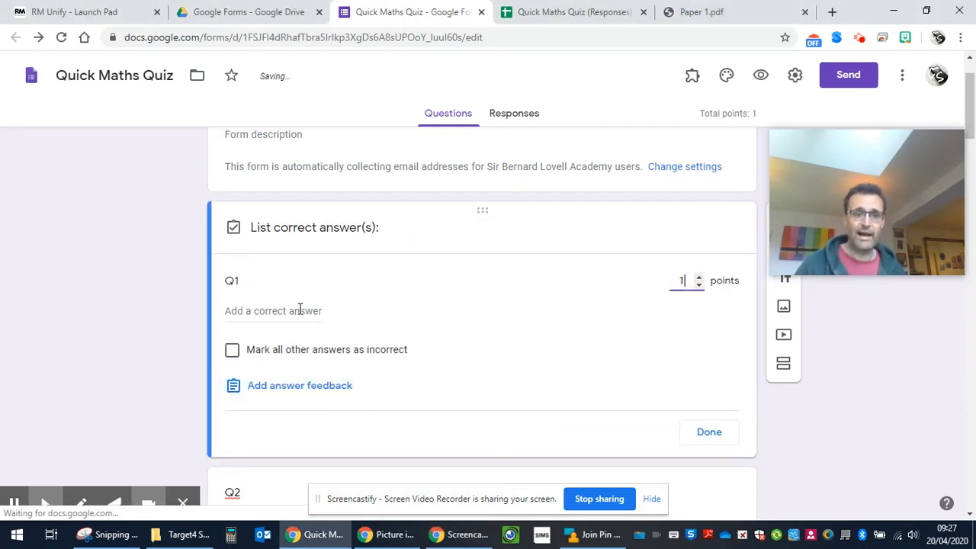
click(729, 433)
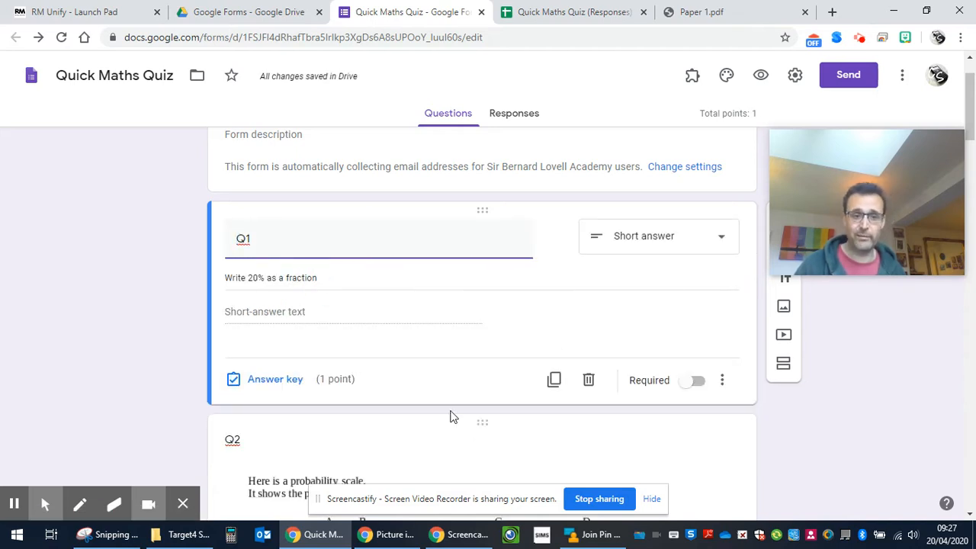
Step: List 20/100, 2/10 and 1/5 as Q1's correct answers and mark all other answers as incorrect
click(255, 387)
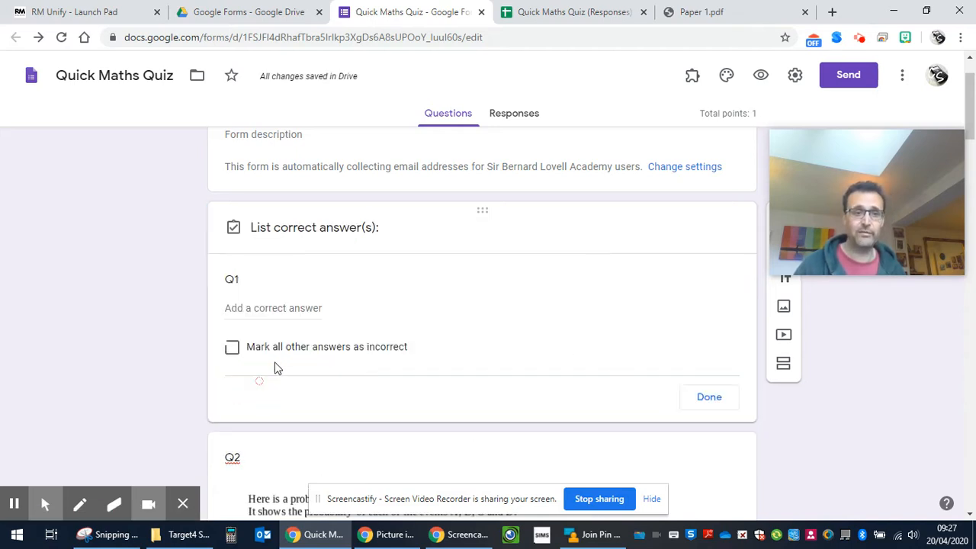
click(246, 308)
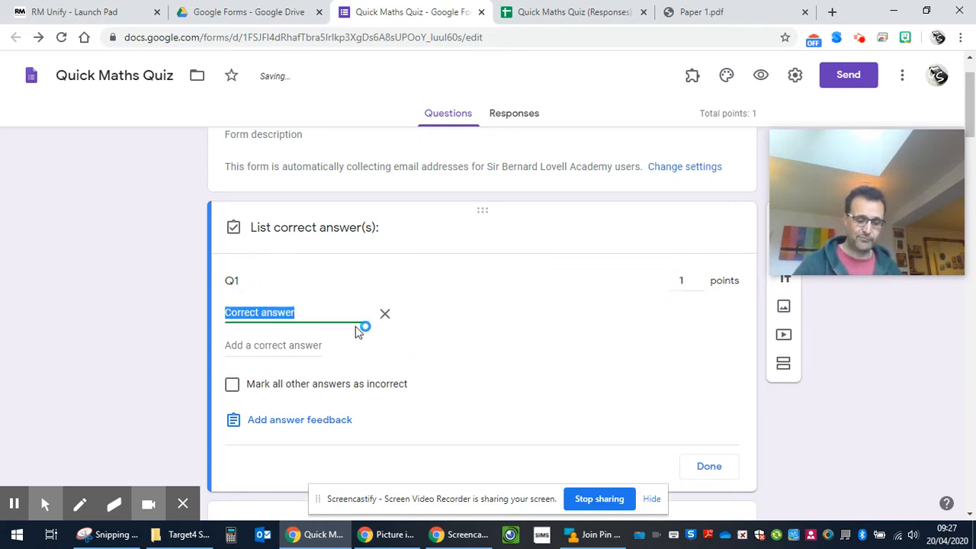
text(20/100)
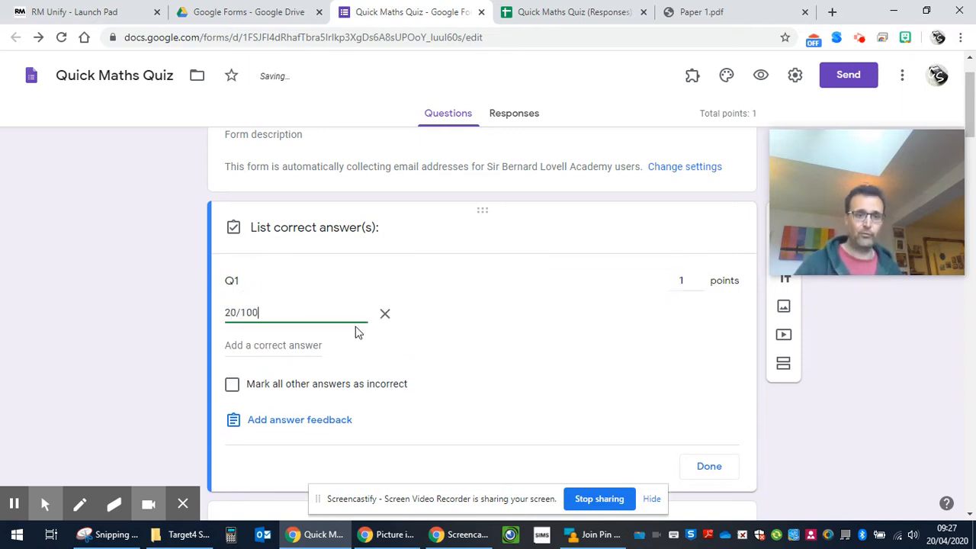
click(316, 345)
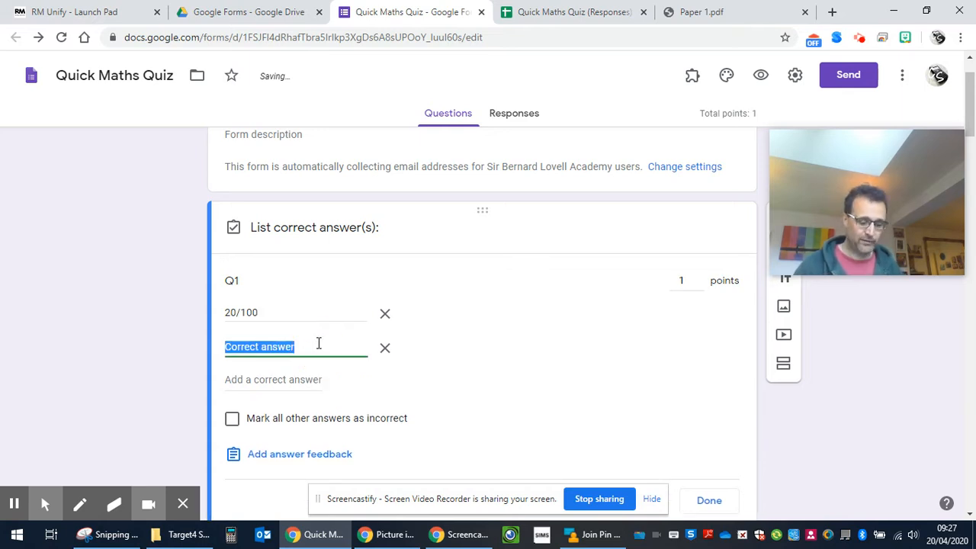
text(2/10)
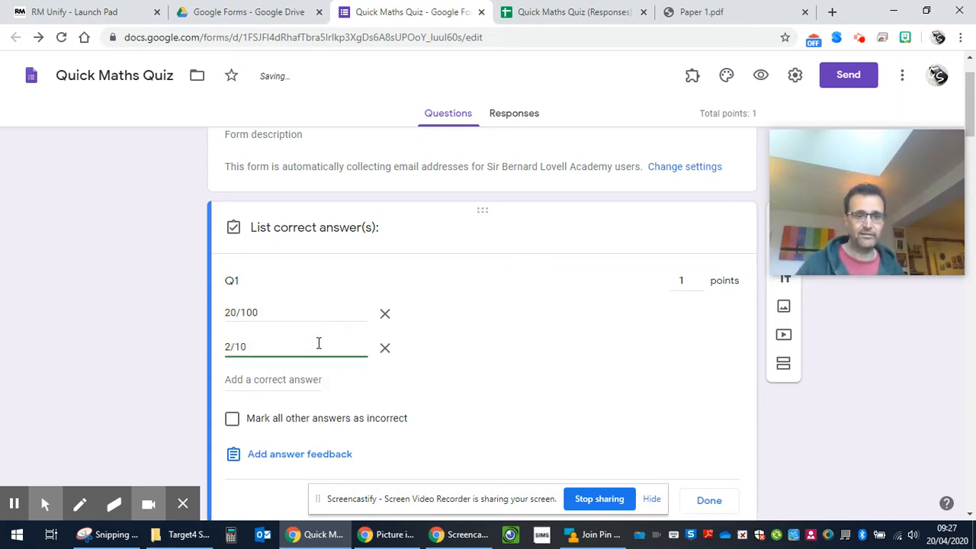
click(310, 379)
text(1/5)
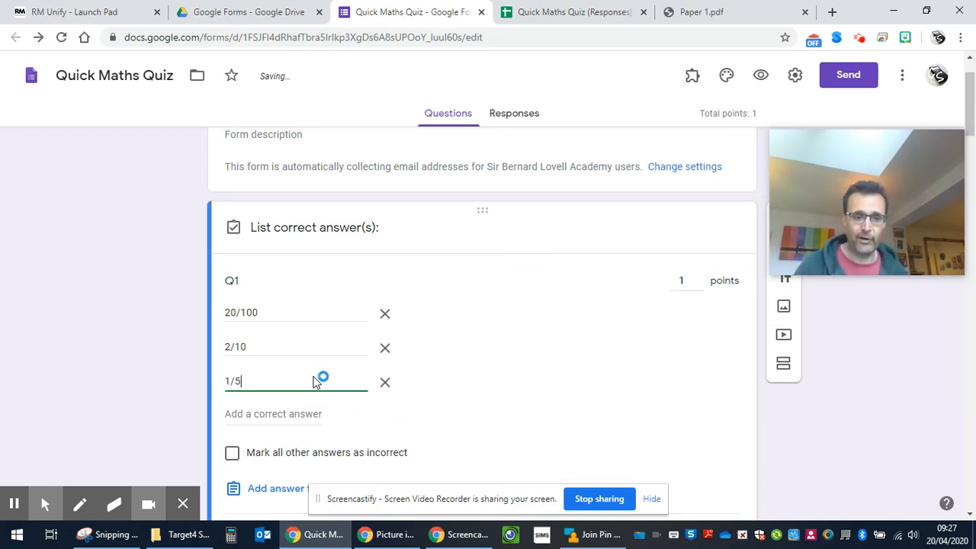
click(232, 454)
scroll(568, 404, down, 1)
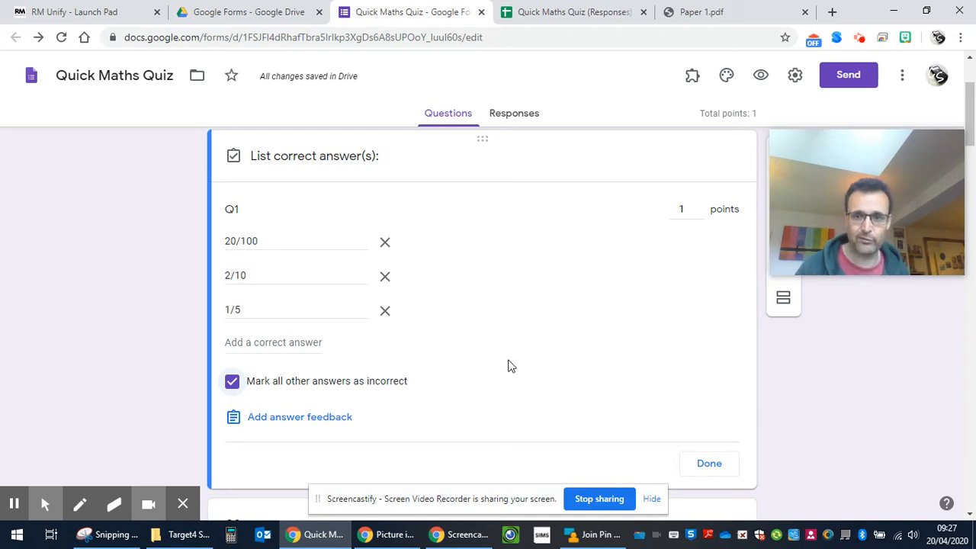
click(709, 463)
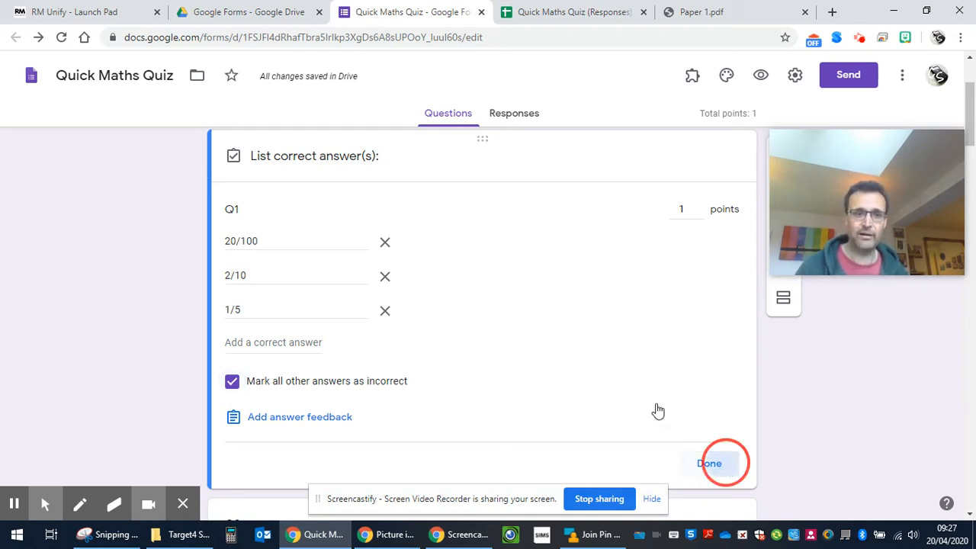
Step: Set the answer key of the multiple-choice Q2 to option D only, worth 1 point
scroll(457, 277, down, 2)
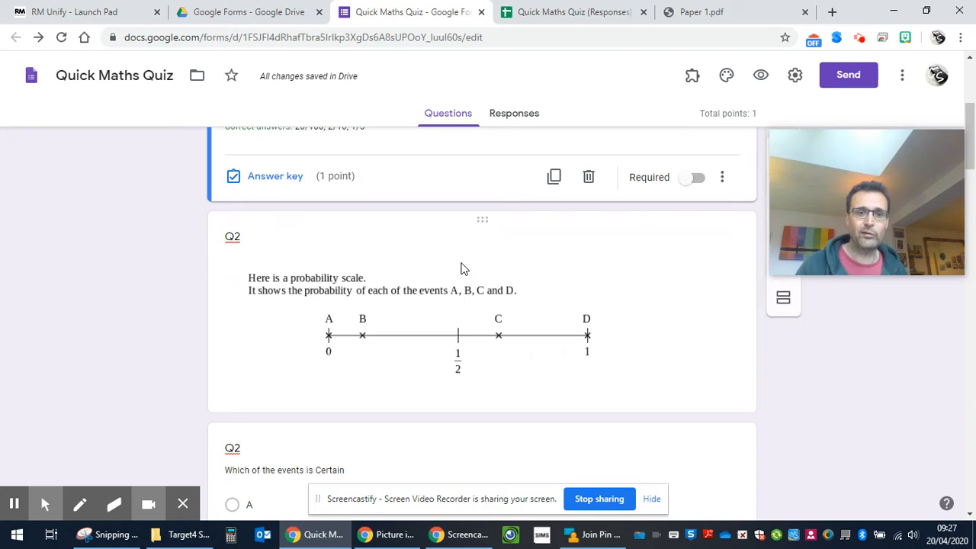
scroll(341, 293, down, 4)
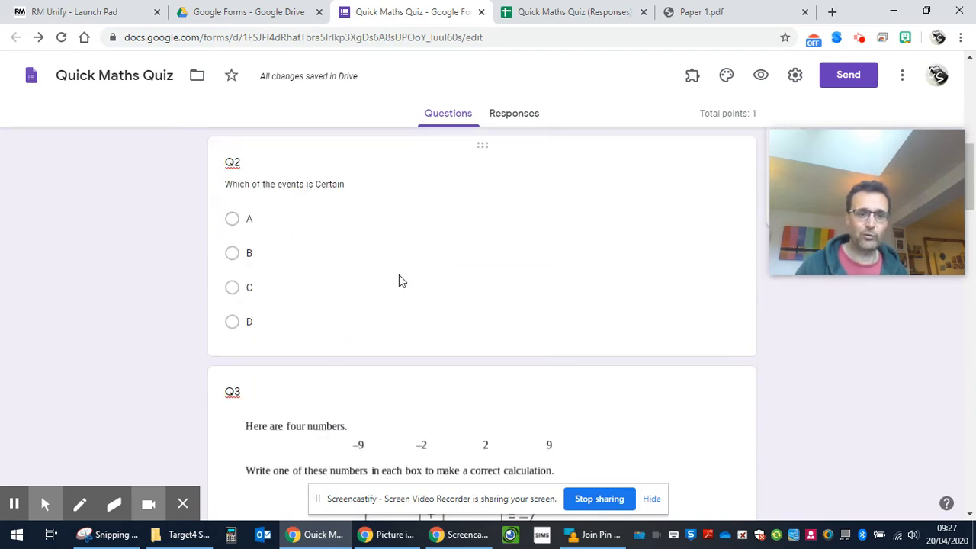
scroll(400, 245, up, 3)
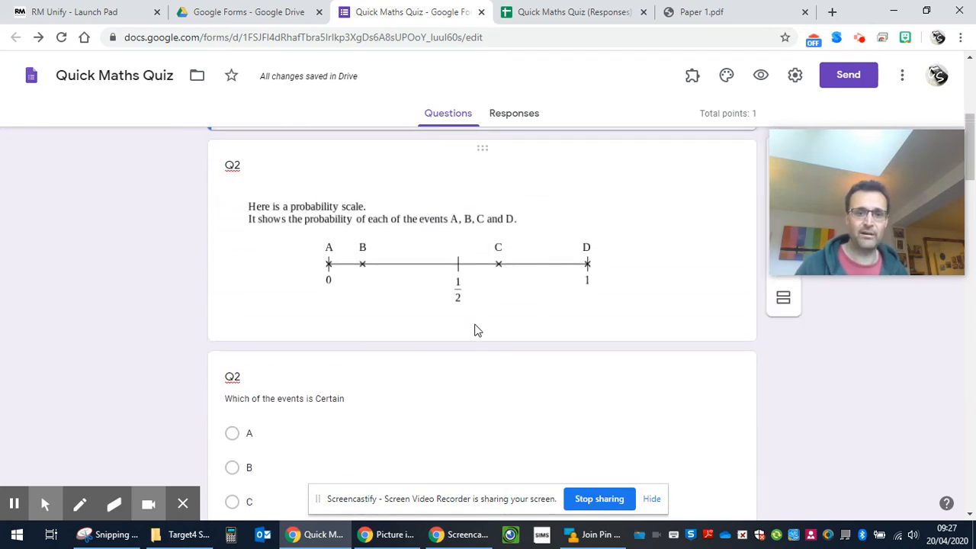
scroll(475, 327, down, 2)
click(407, 326)
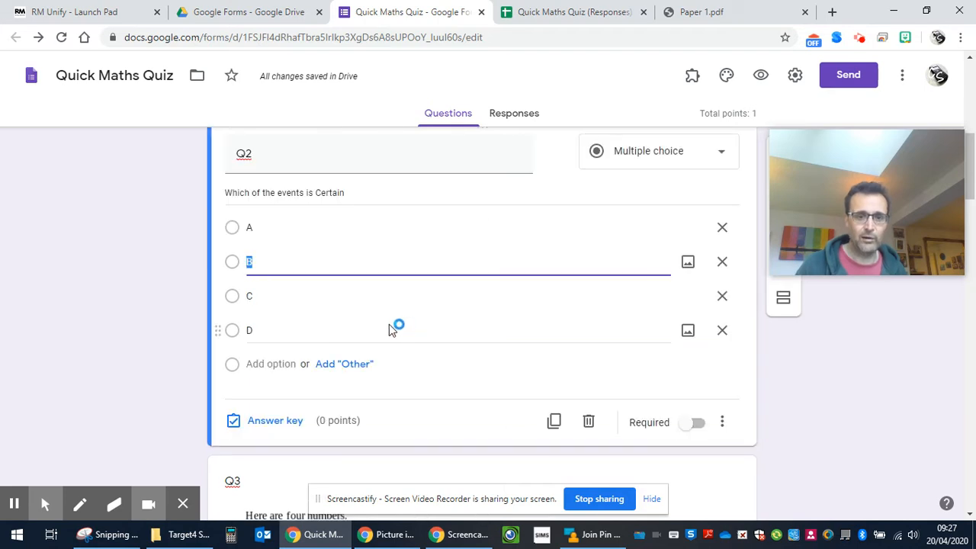
click(276, 420)
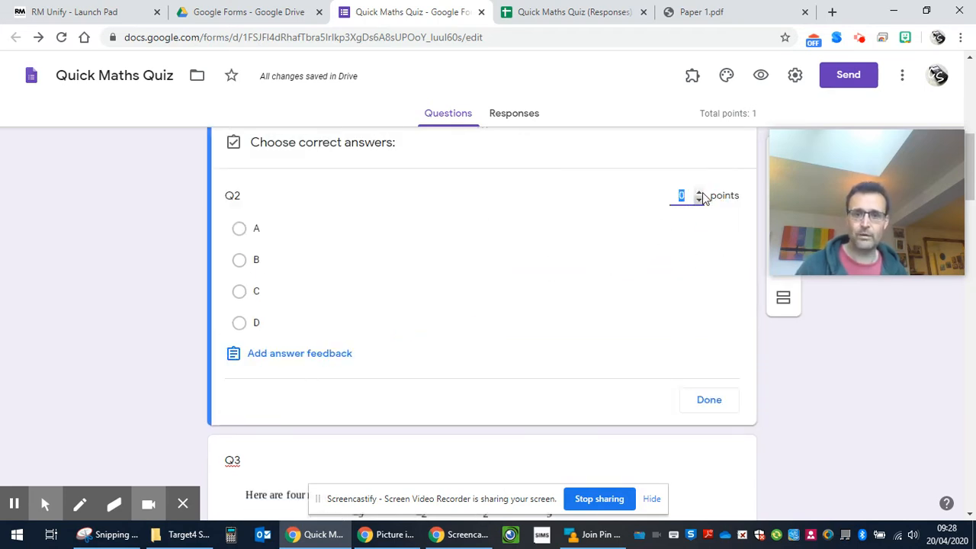
click(699, 192)
click(239, 322)
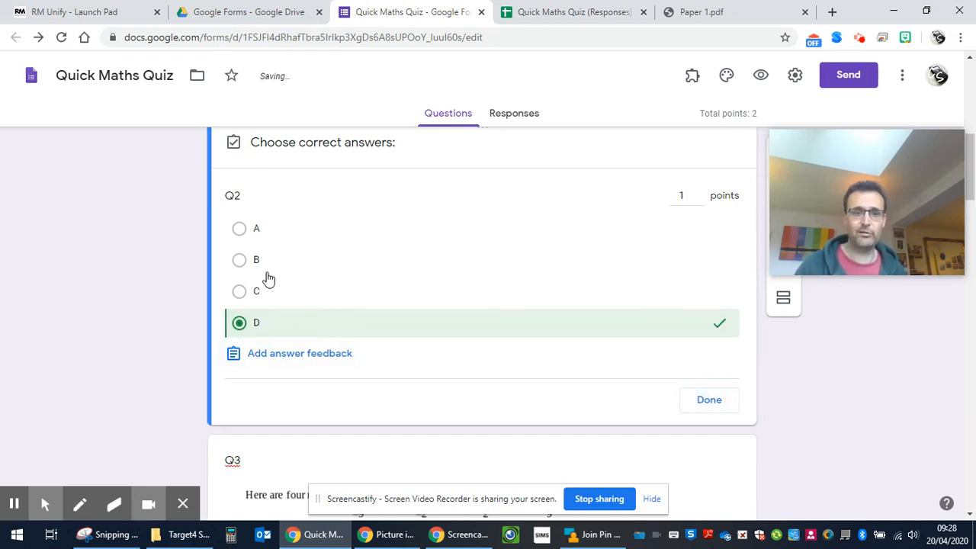
click(240, 262)
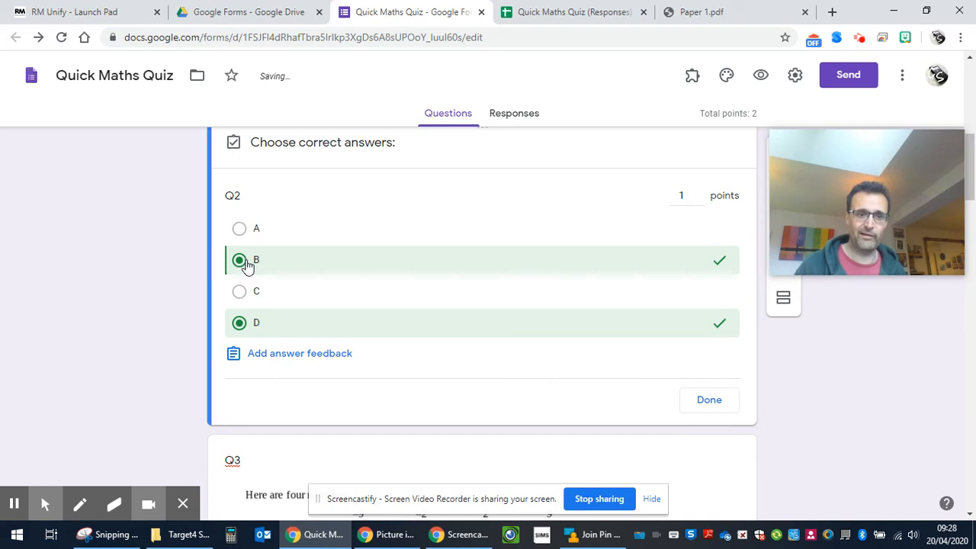
click(245, 263)
click(683, 399)
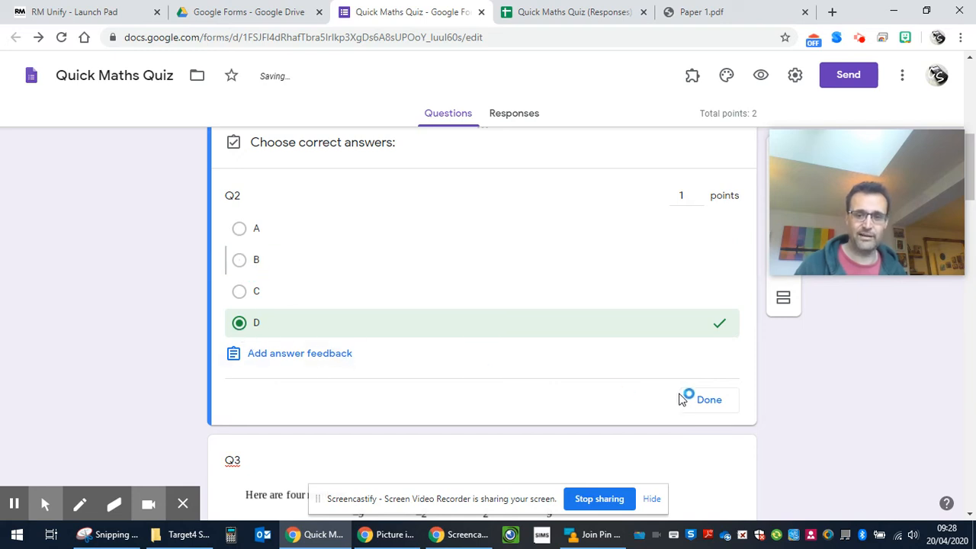
click(697, 396)
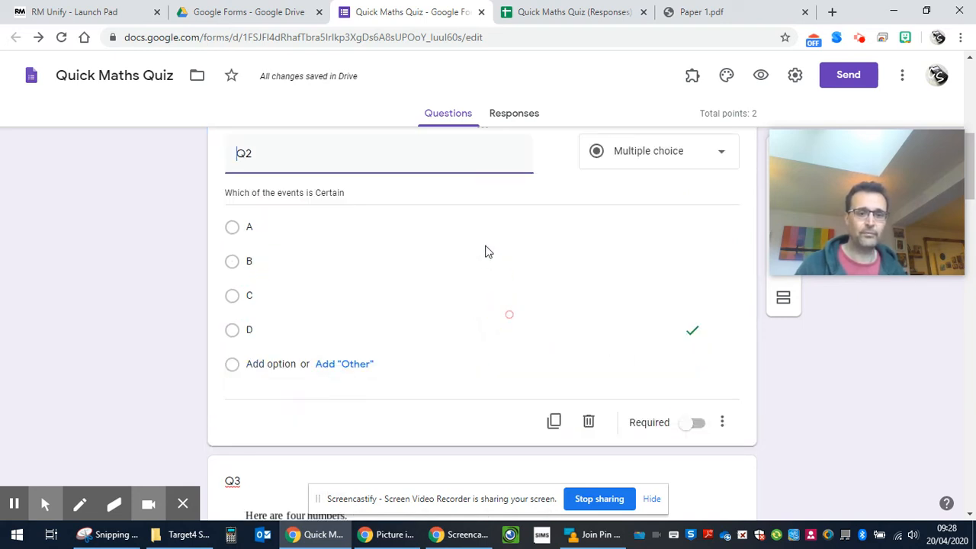
Step: Set the answer key of the checkbox question Q3 to -9 and 2, worth 1 point
scroll(488, 251, down, 4)
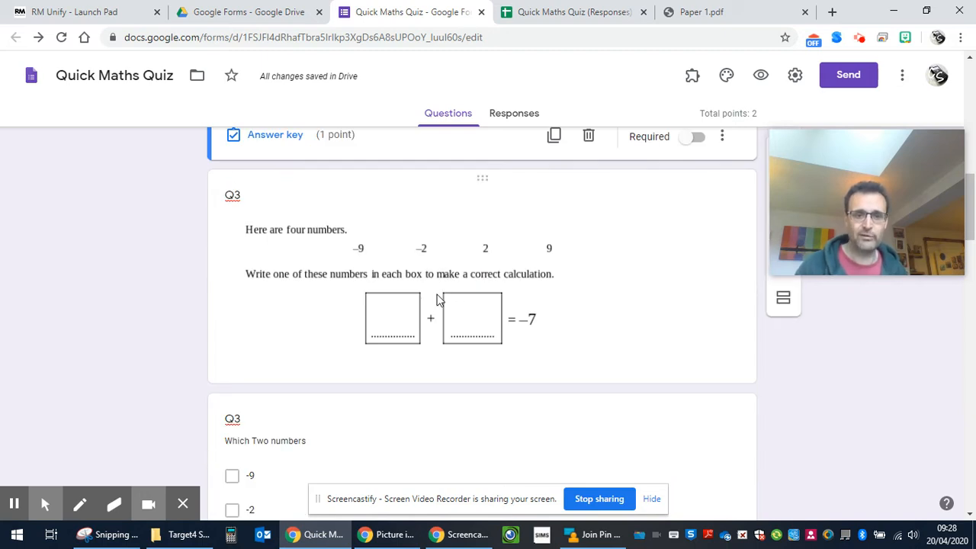
scroll(440, 297, down, 2)
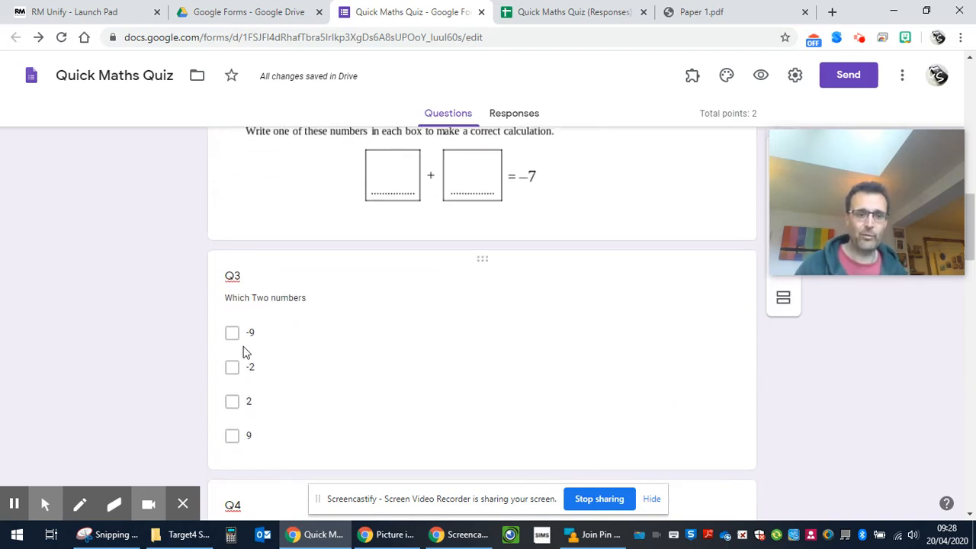
scroll(261, 346, down, 1)
click(362, 326)
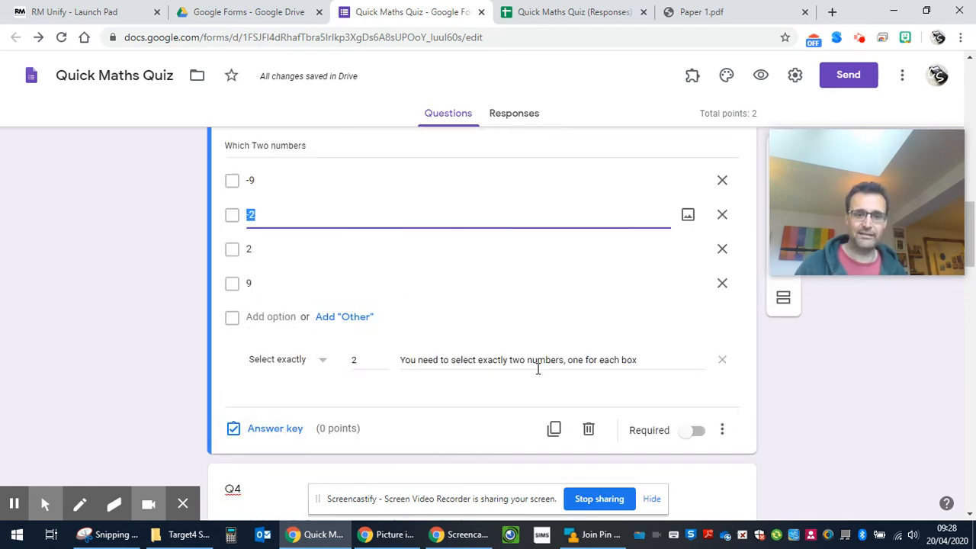
click(301, 421)
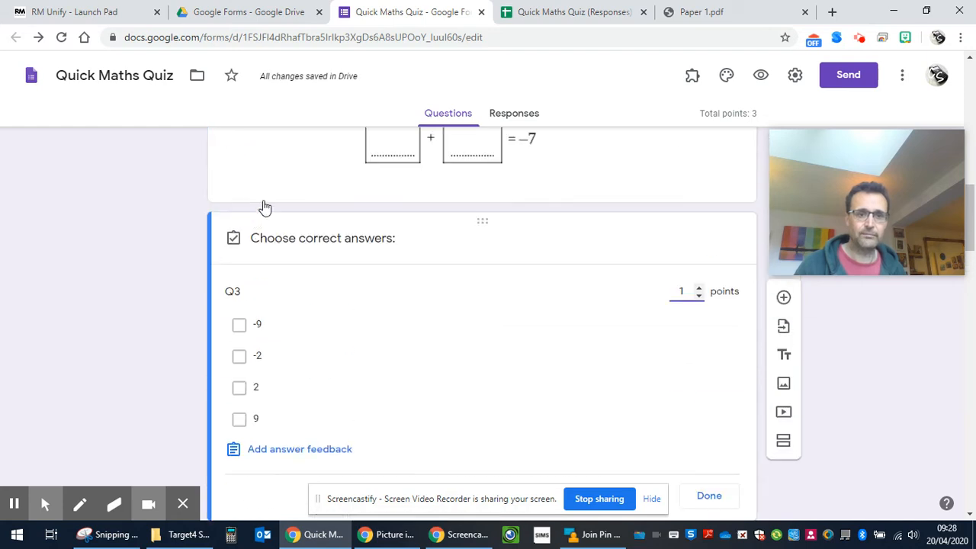
scroll(261, 204, up, 2)
scroll(263, 204, up, 1)
scroll(262, 210, down, 2)
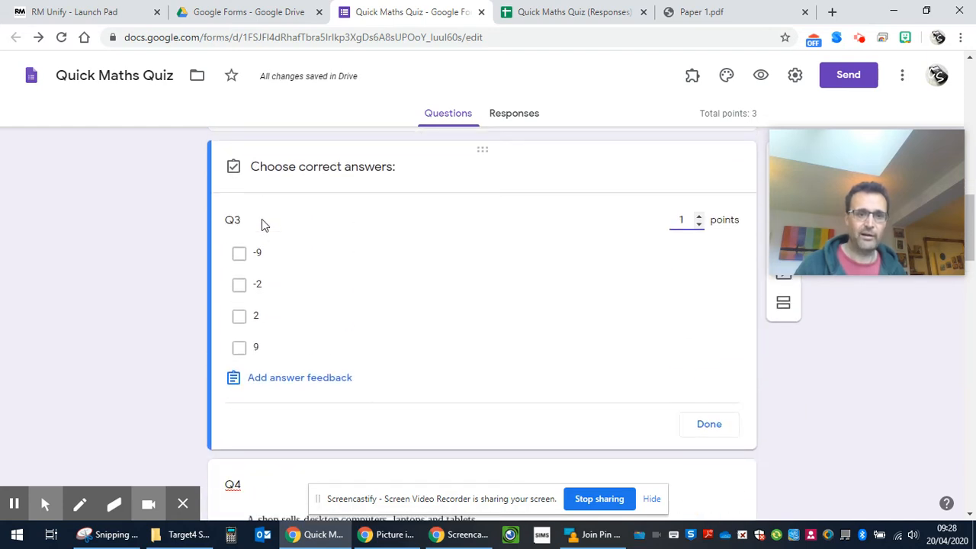
click(240, 255)
click(239, 316)
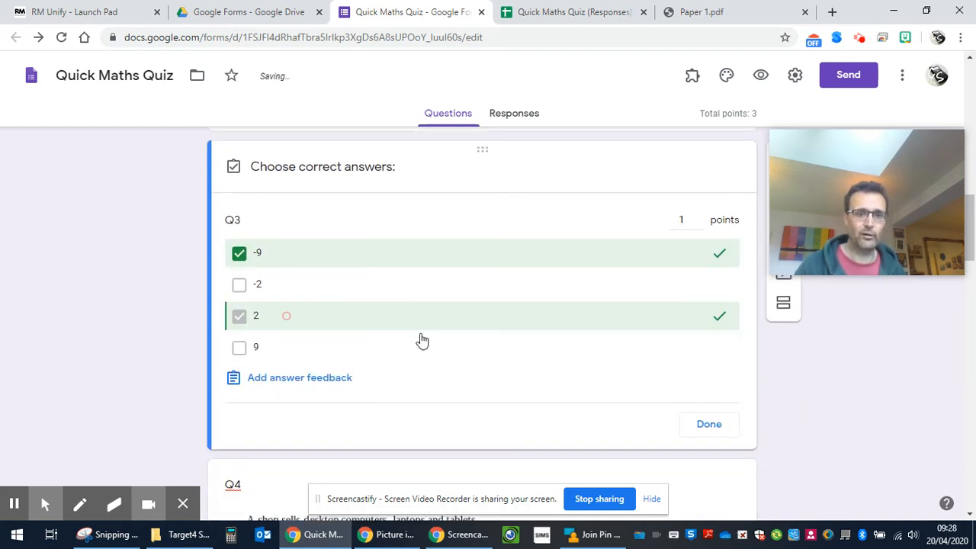
click(711, 427)
Step: Set 160 as the correct answer of the short-answer question Q4(a) and mark all other answers as incorrect
scroll(372, 332, down, 5)
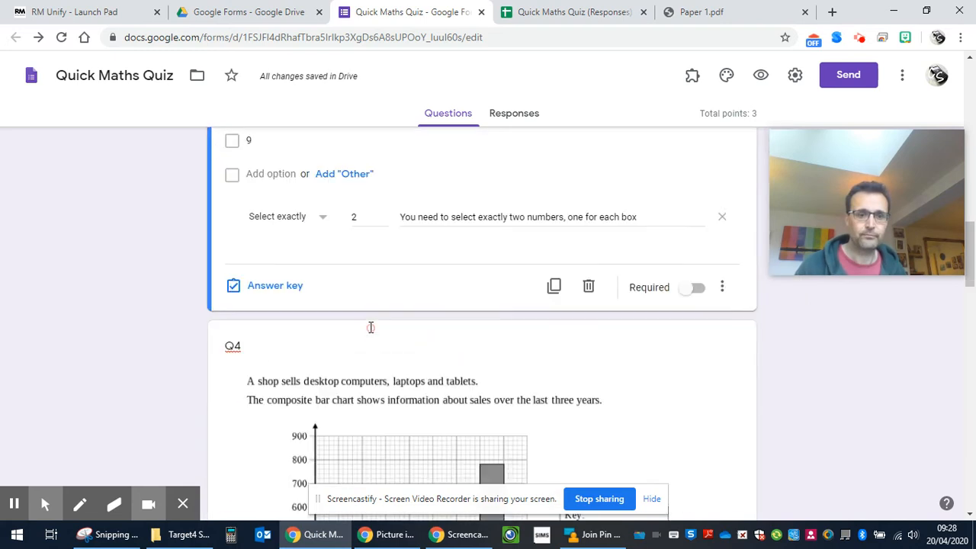
scroll(374, 320, down, 1)
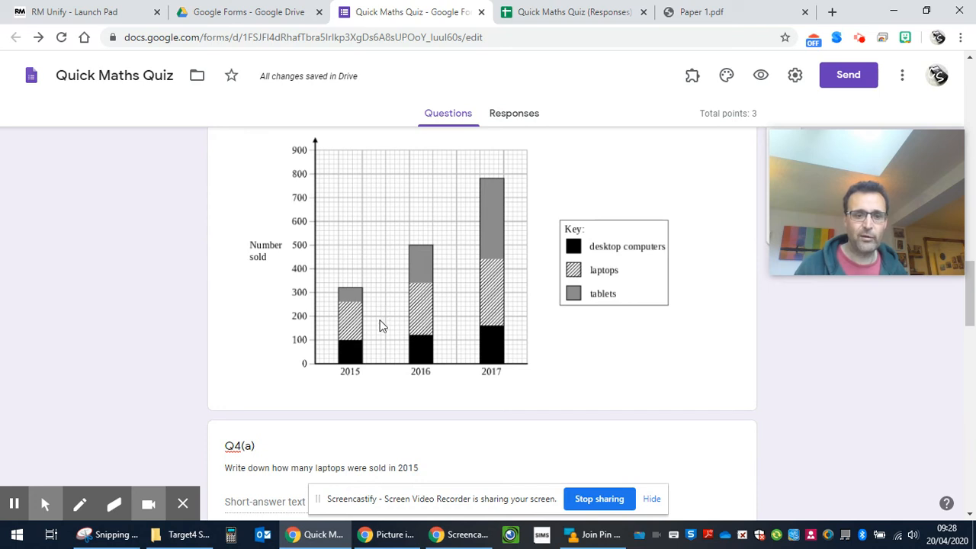
scroll(355, 348, down, 1)
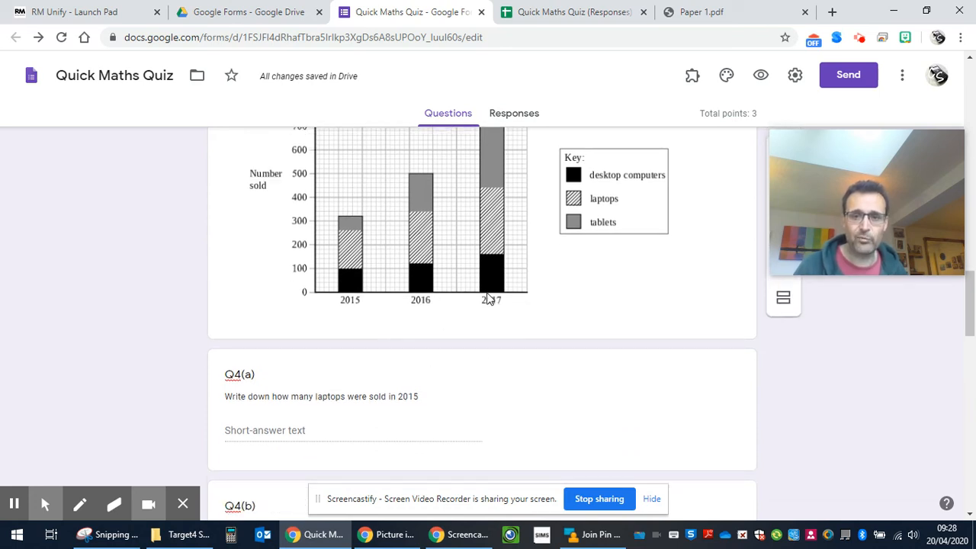
scroll(484, 293, up, 1)
scroll(366, 328, down, 1)
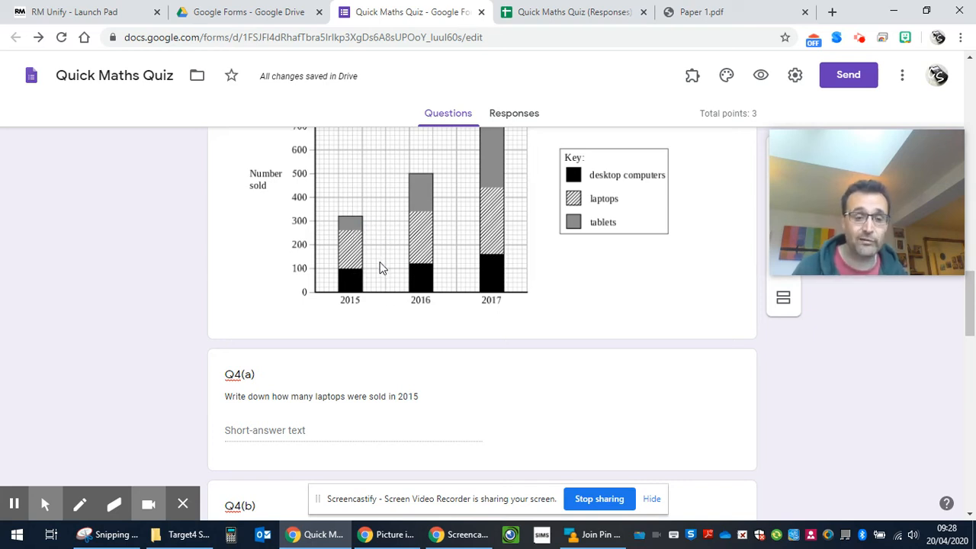
scroll(381, 268, down, 2)
click(479, 285)
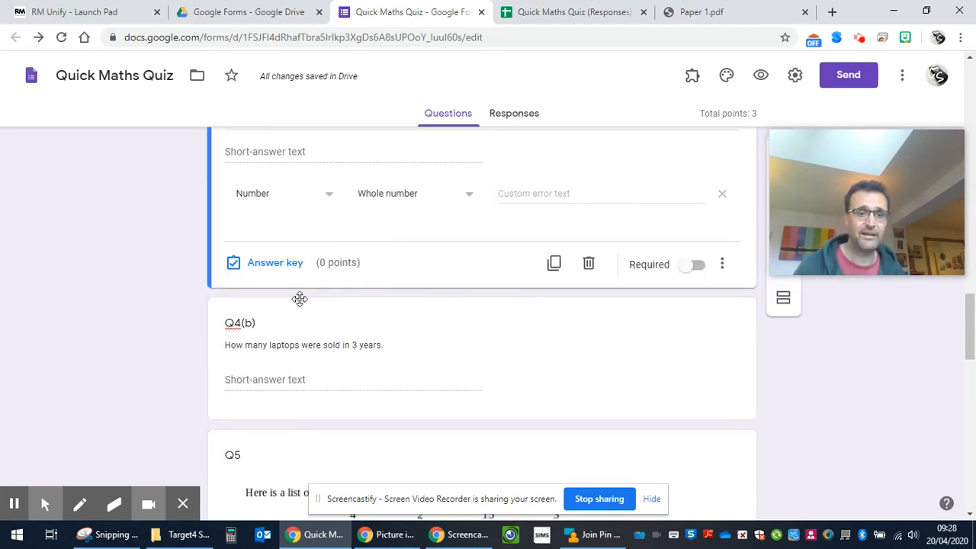
click(276, 263)
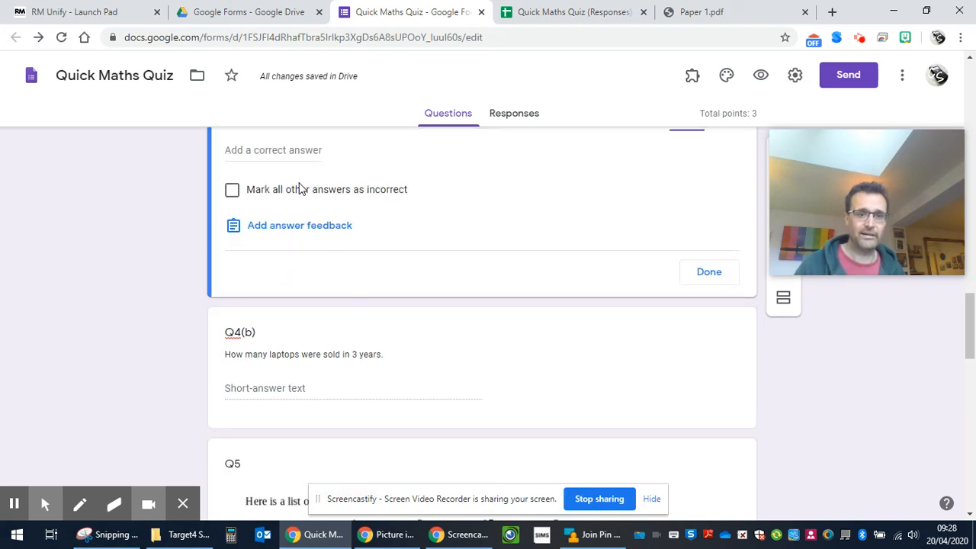
scroll(261, 224, up, 2)
click(259, 290)
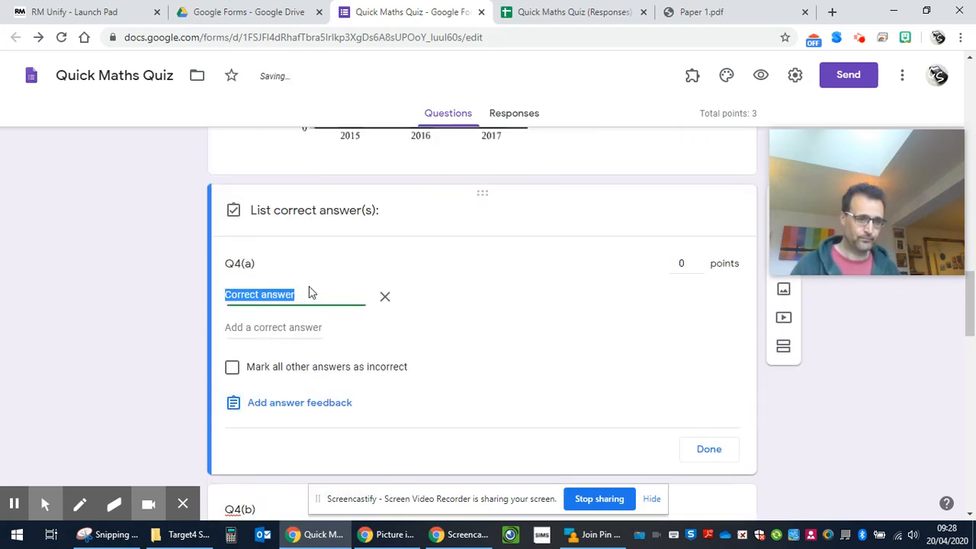
text(160)
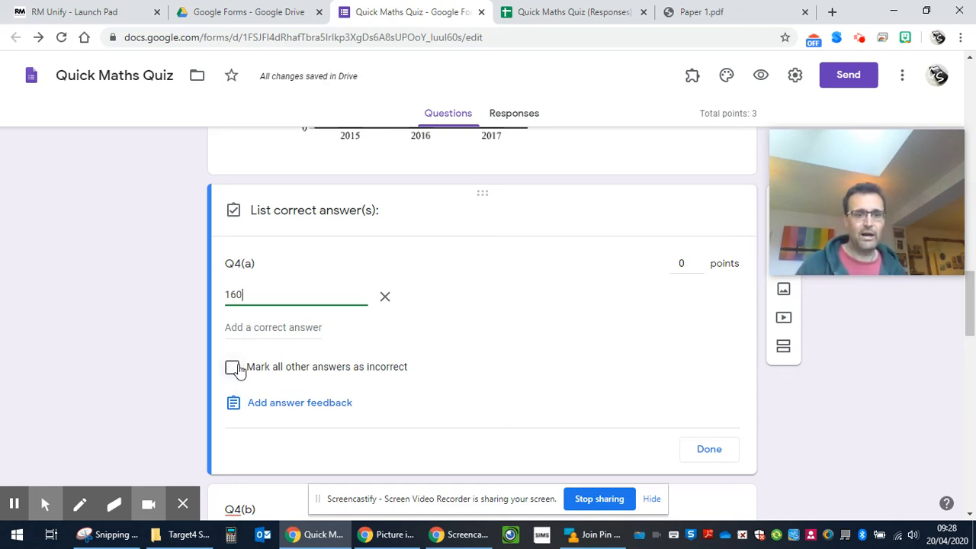
click(233, 367)
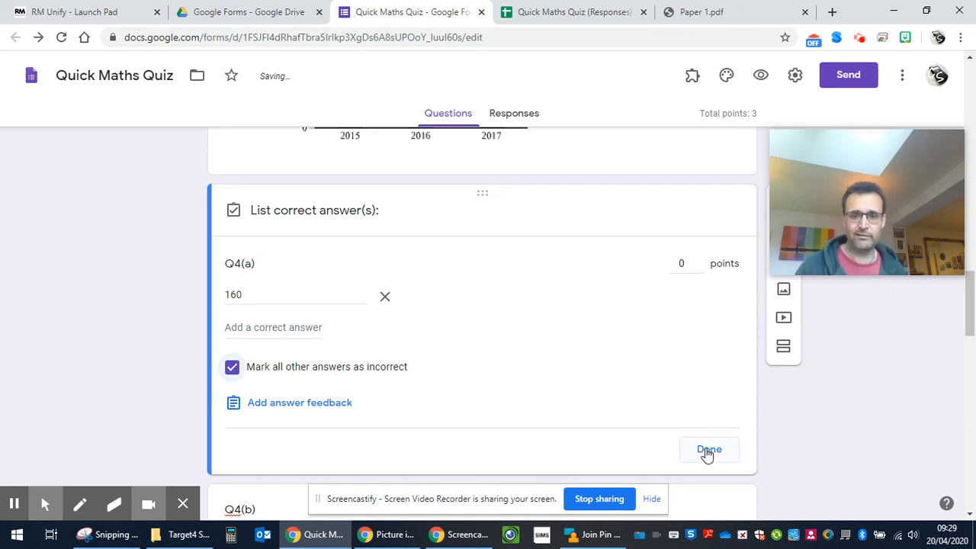
scroll(677, 338, down, 1)
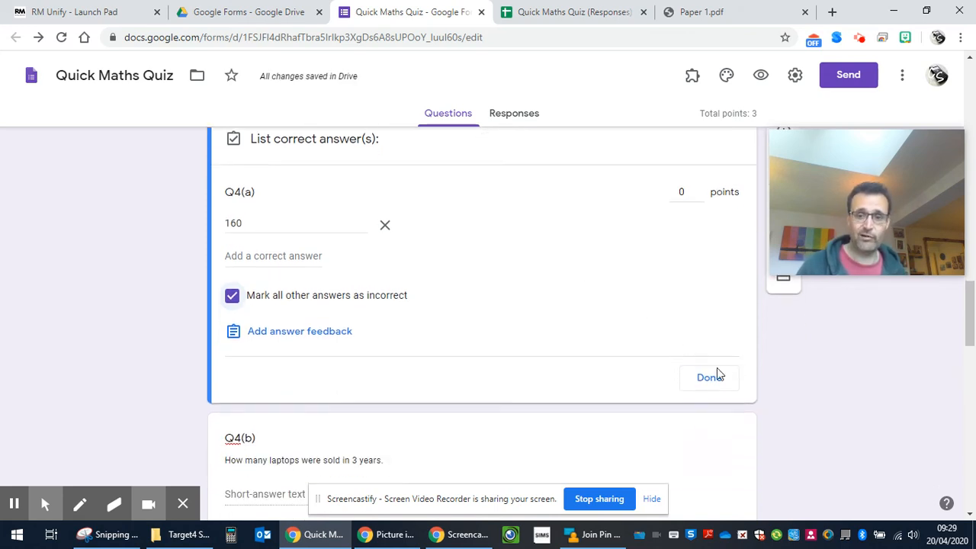
click(665, 363)
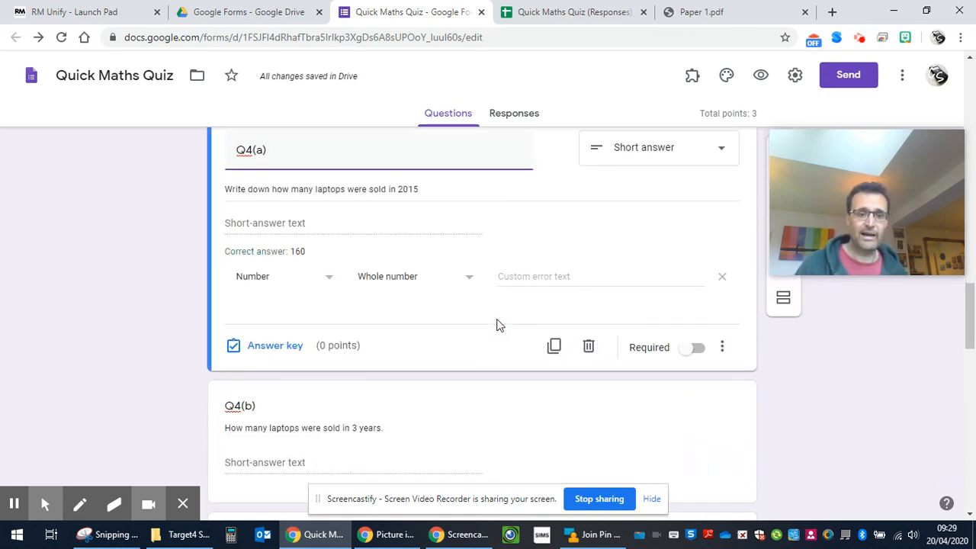
Step: Make Q4(a) worth 1 point in its answer key
scroll(497, 326, down, 2)
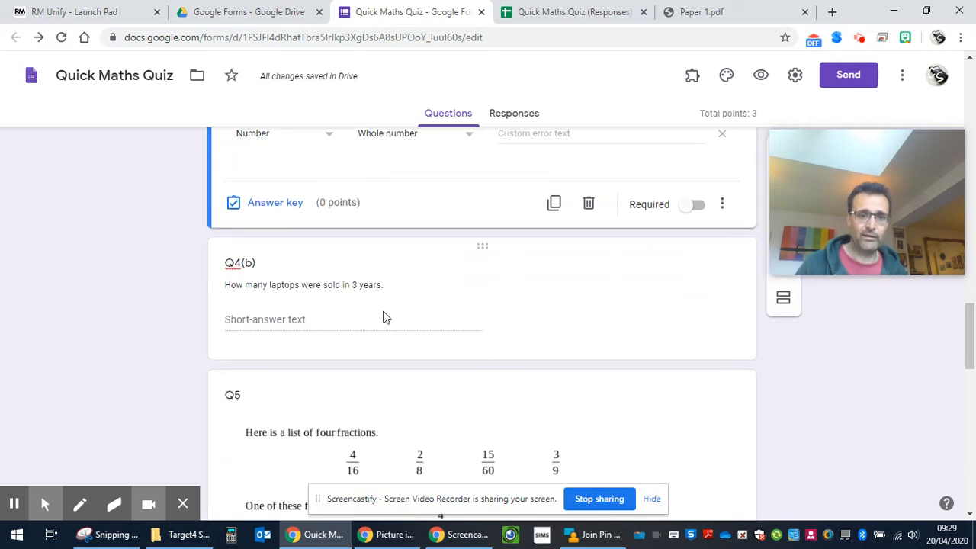
click(298, 204)
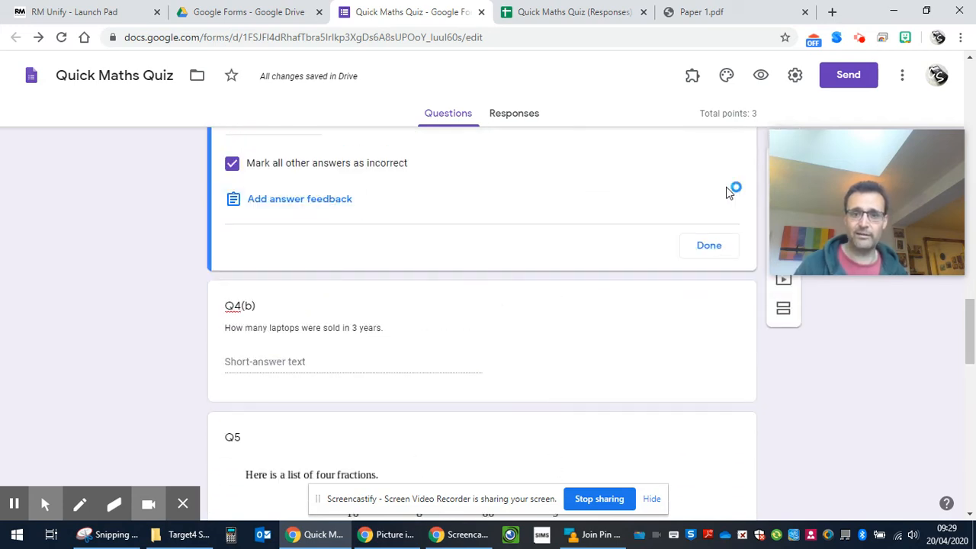
scroll(716, 193, up, 3)
click(690, 276)
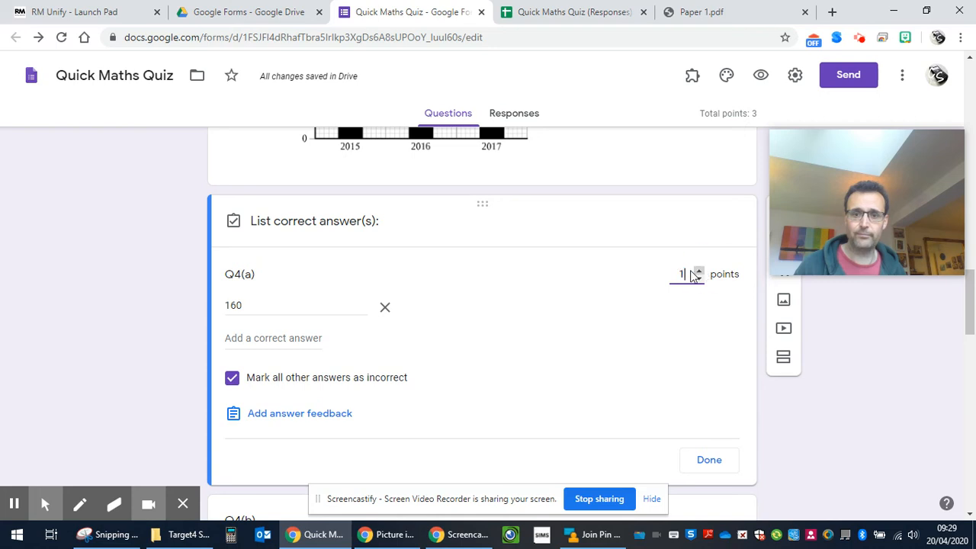
scroll(490, 300, down, 3)
scroll(358, 360, up, 1)
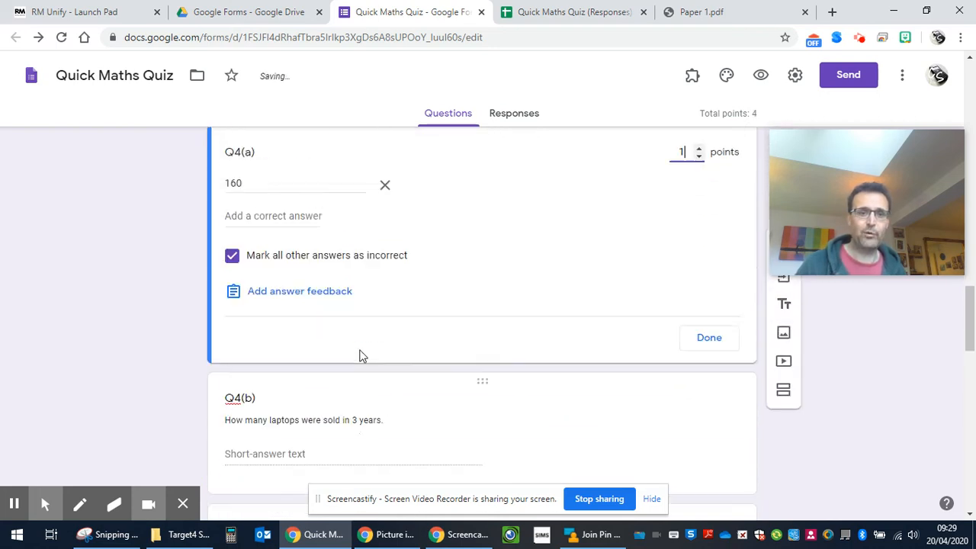
Step: Make the short-answer question Q4(b) worth 3 points in its answer key
scroll(362, 356, up, 3)
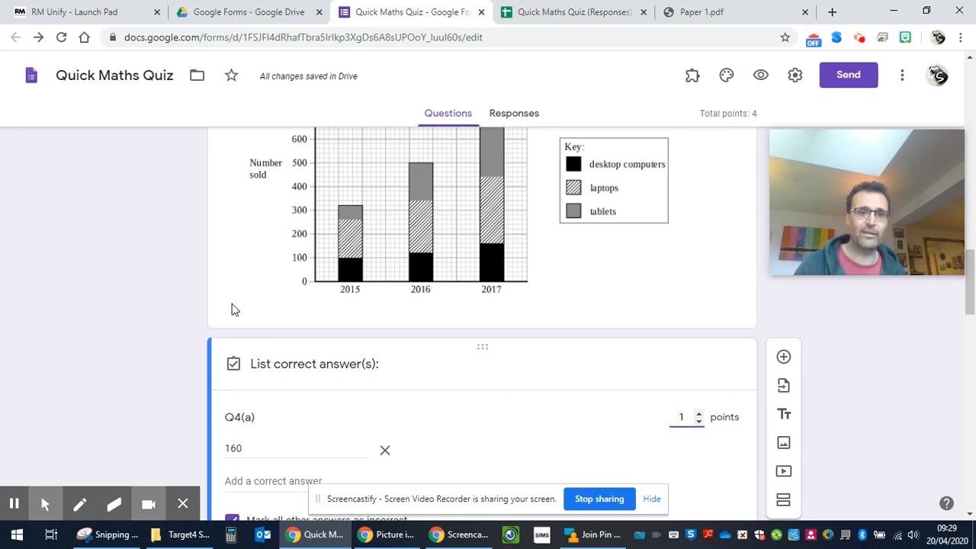
scroll(252, 308, down, 3)
scroll(335, 358, down, 2)
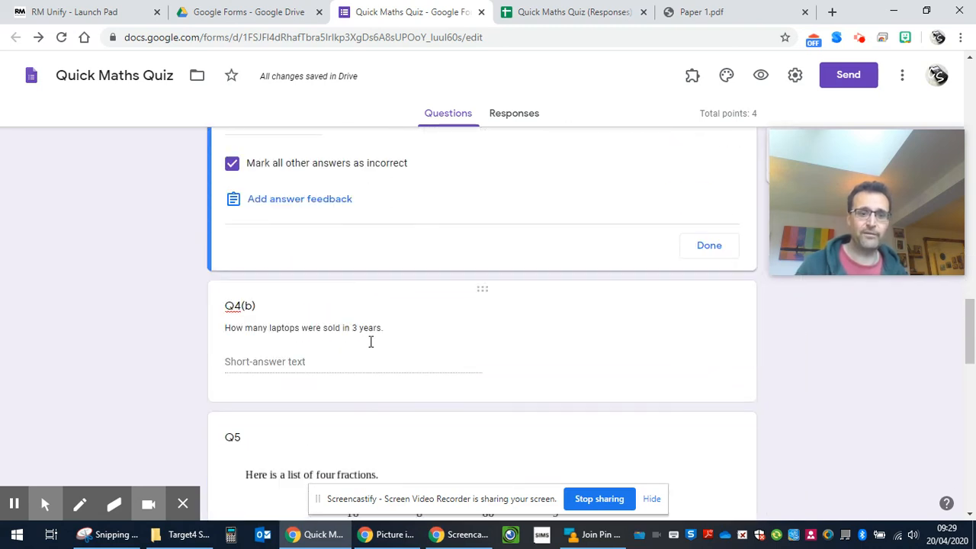
click(274, 355)
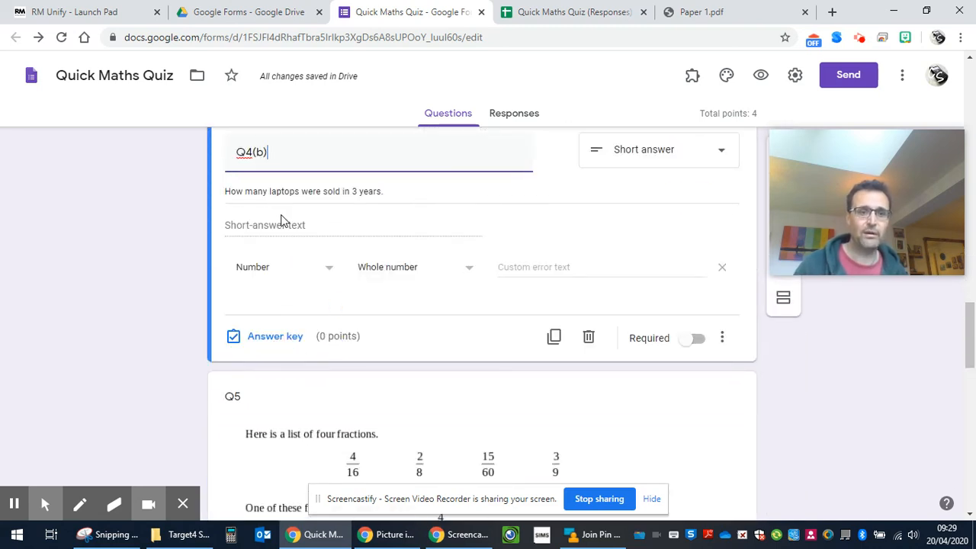
click(282, 229)
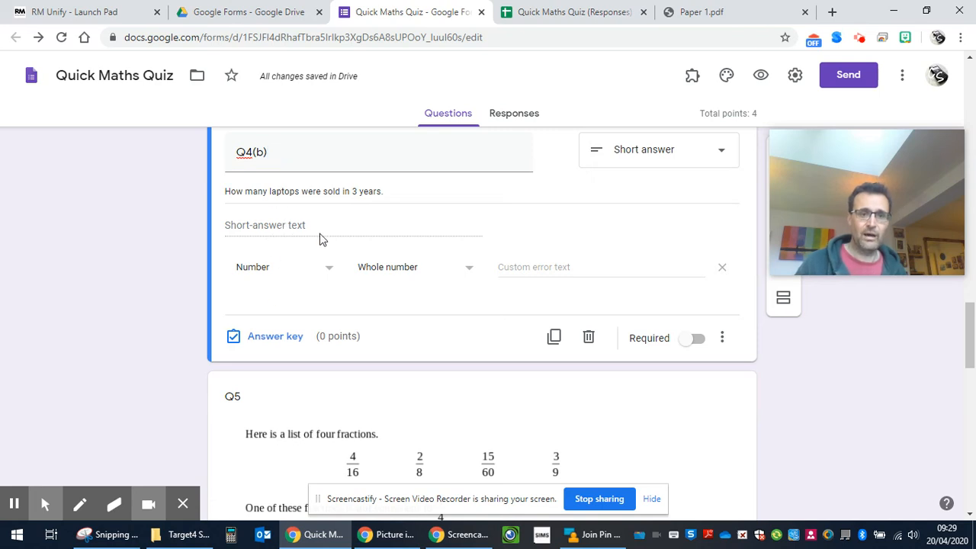
click(273, 336)
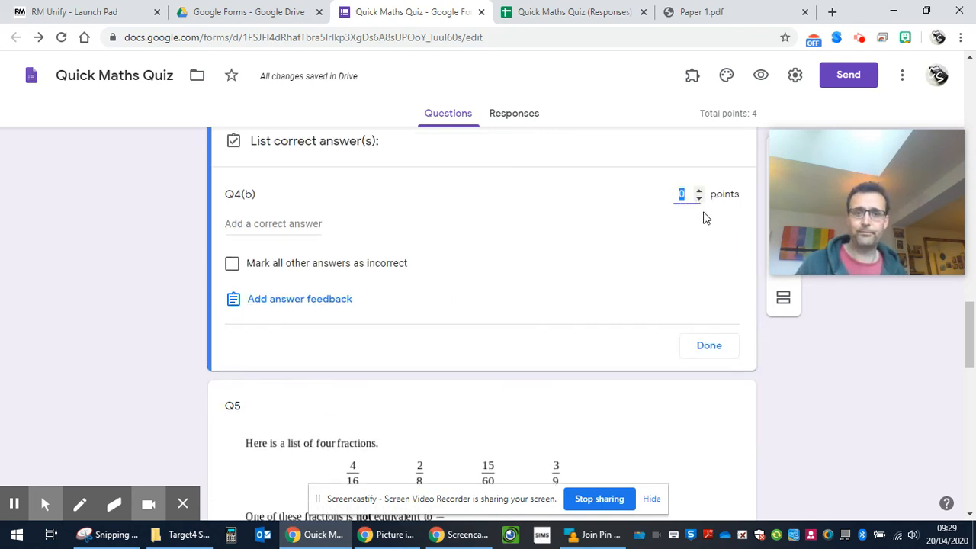
click(698, 336)
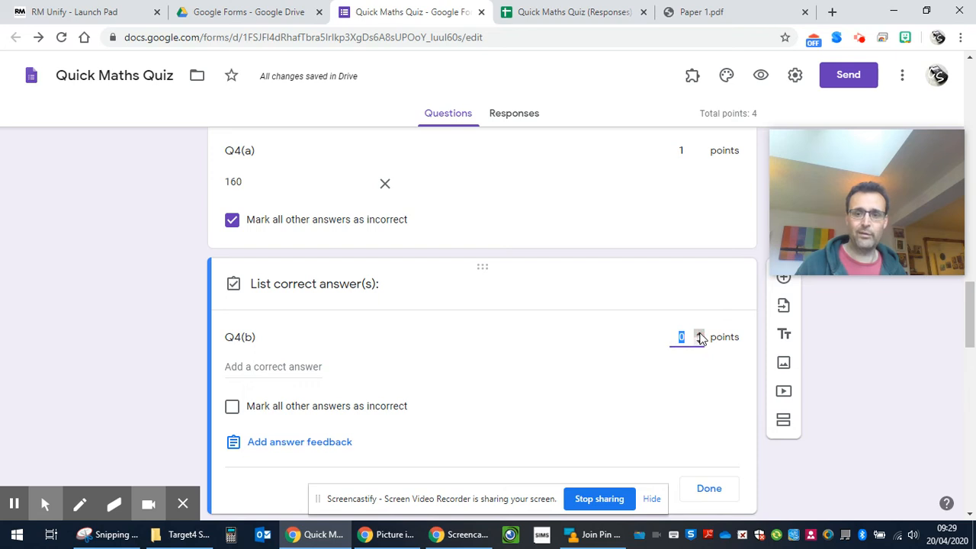
click(700, 338)
click(700, 337)
click(700, 338)
Step: Add 535 as Q4(b)'s correct answer, mark all other answers as incorrect and close the answer key
click(272, 366)
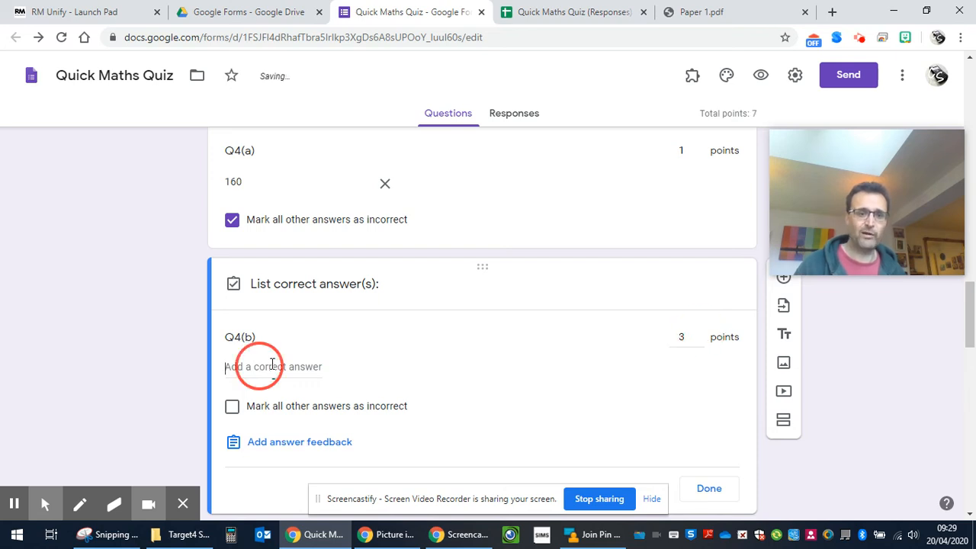
text(535)
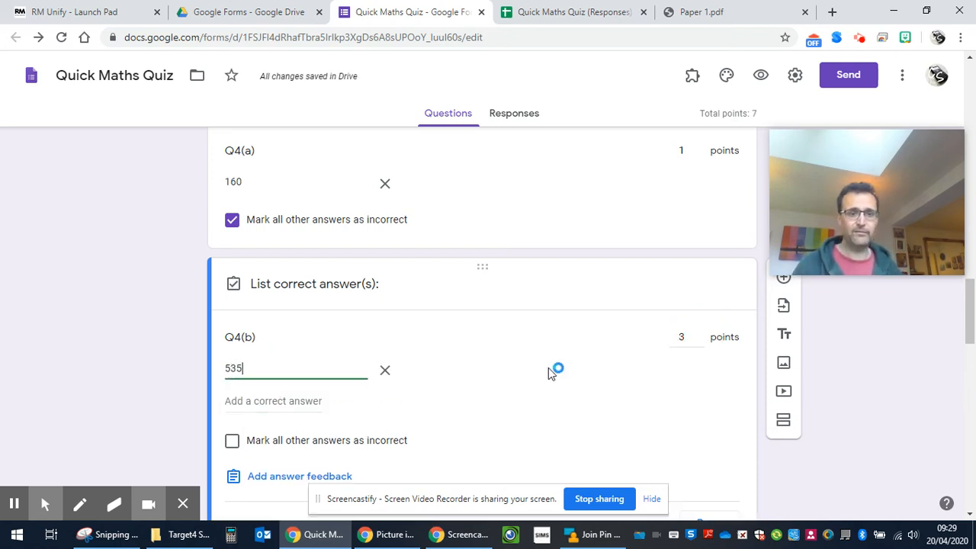
scroll(555, 370, down, 1)
click(235, 372)
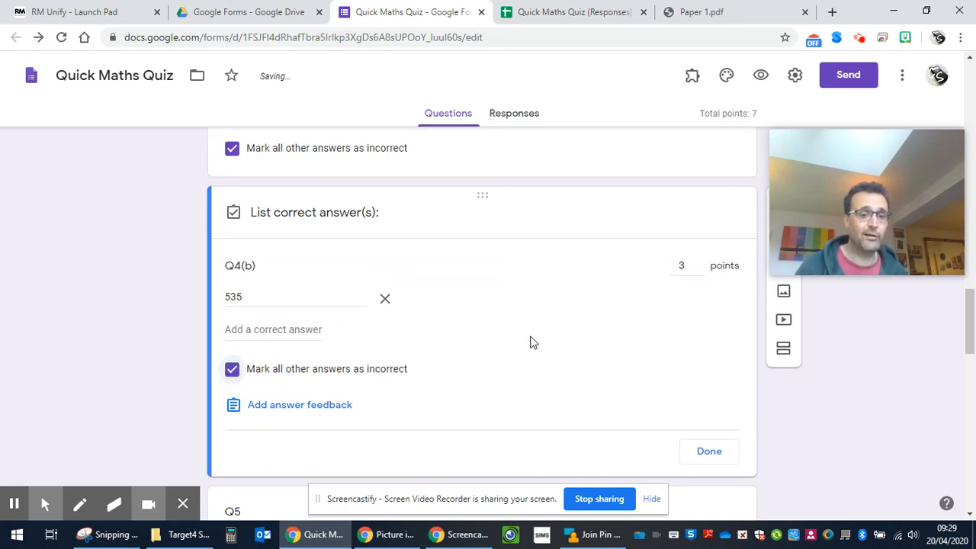
scroll(535, 338, down, 2)
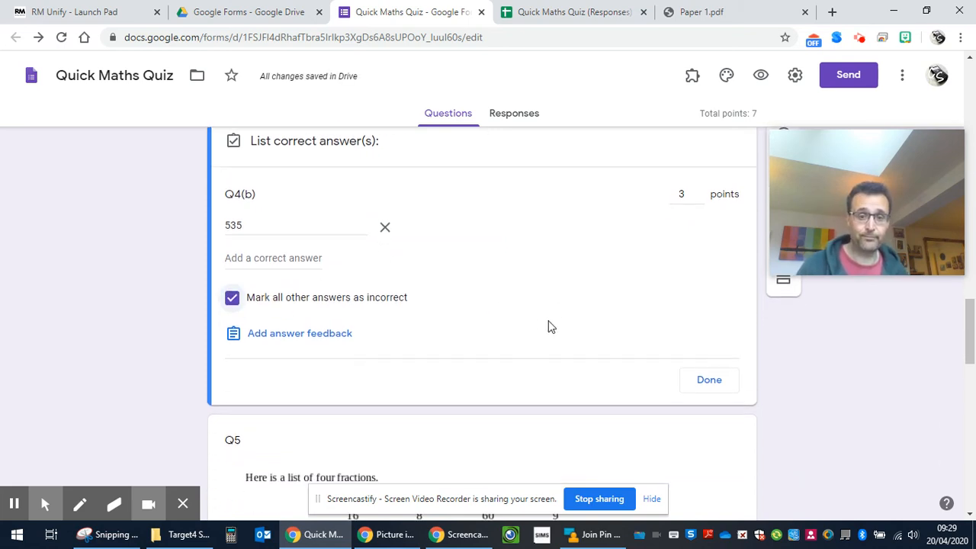
click(704, 316)
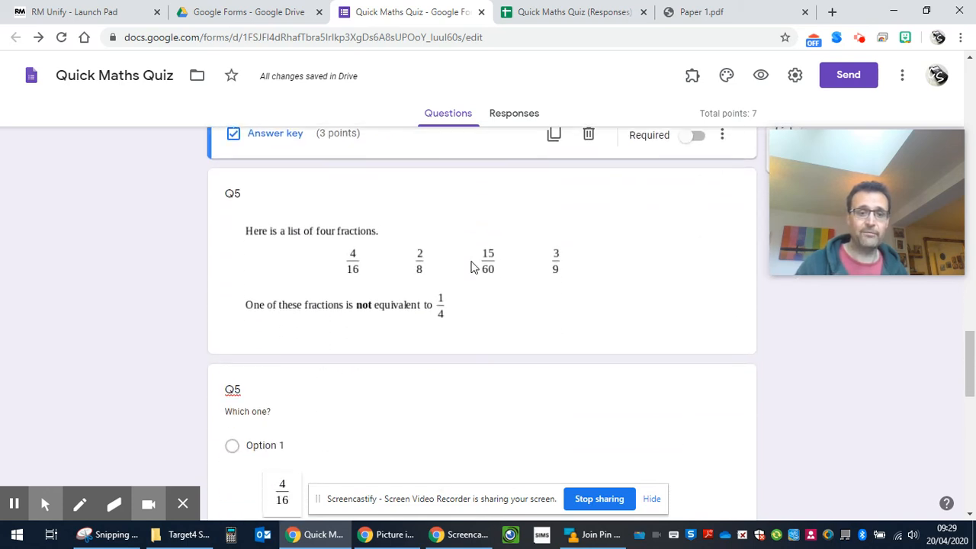
Step: Set the answer key of the multiple-choice Q5 to Option 4 (3/9), worth 1 point
scroll(358, 313, down, 2)
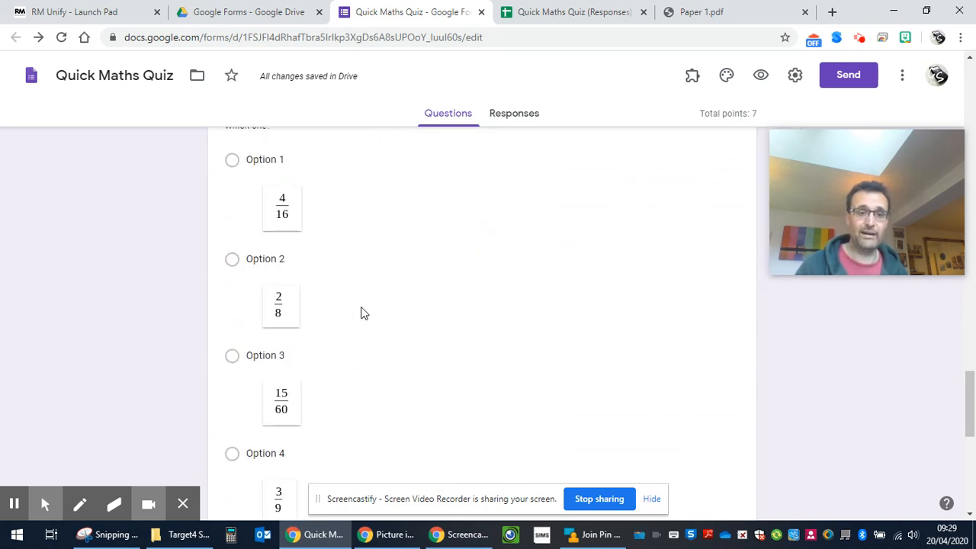
click(362, 313)
scroll(365, 314, down, 5)
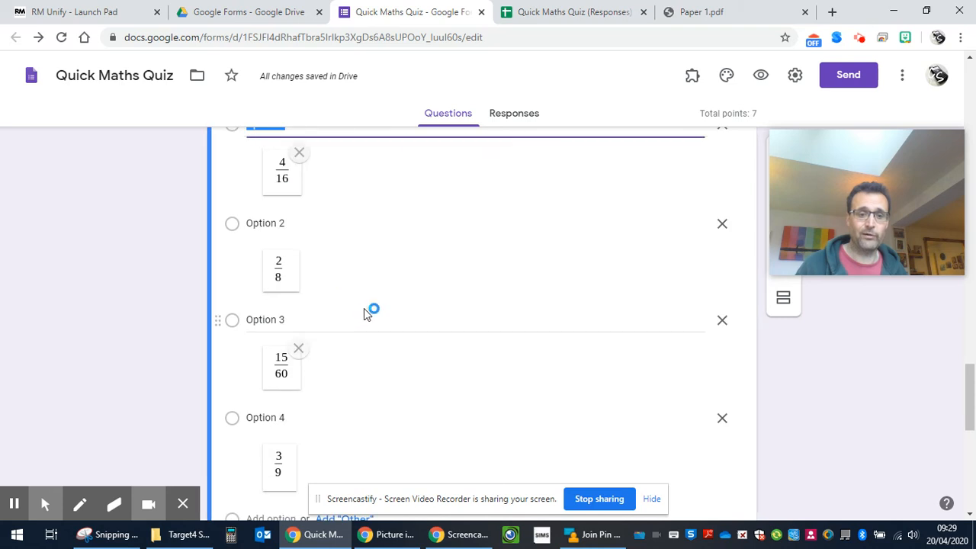
click(275, 221)
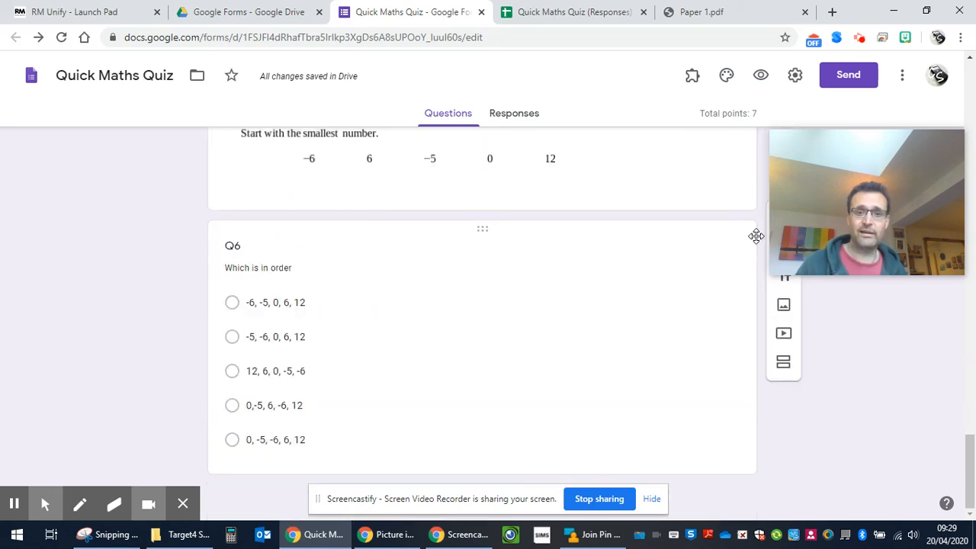
click(699, 297)
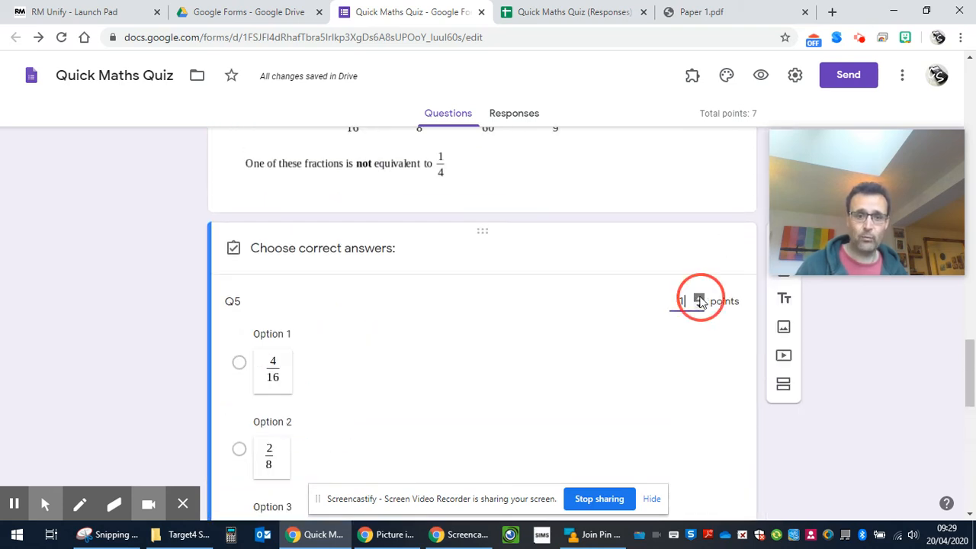
scroll(437, 285, down, 3)
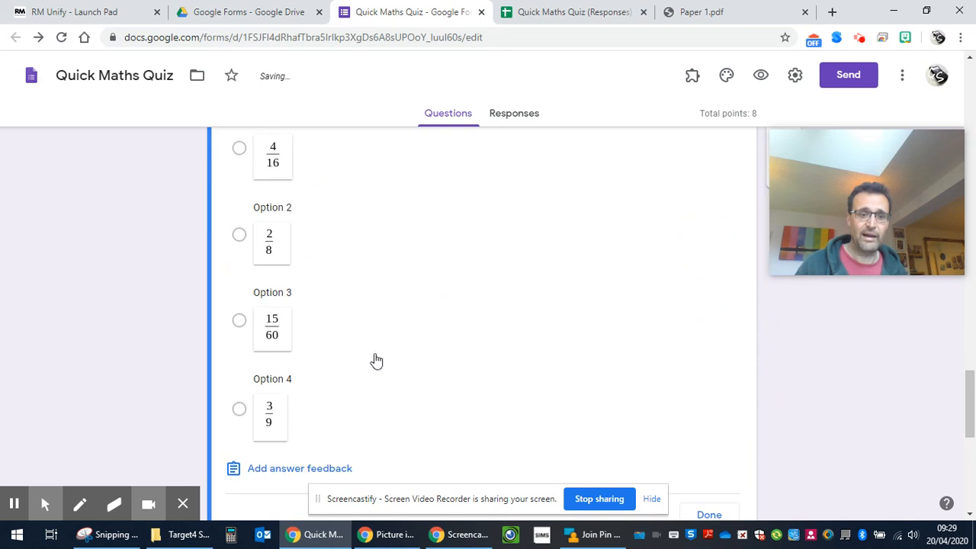
click(239, 408)
scroll(690, 280, down, 3)
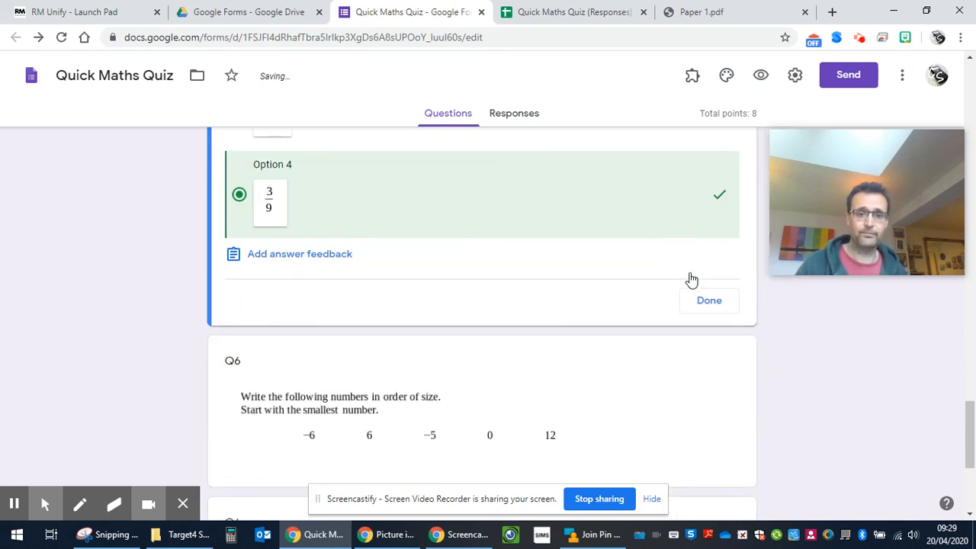
click(724, 306)
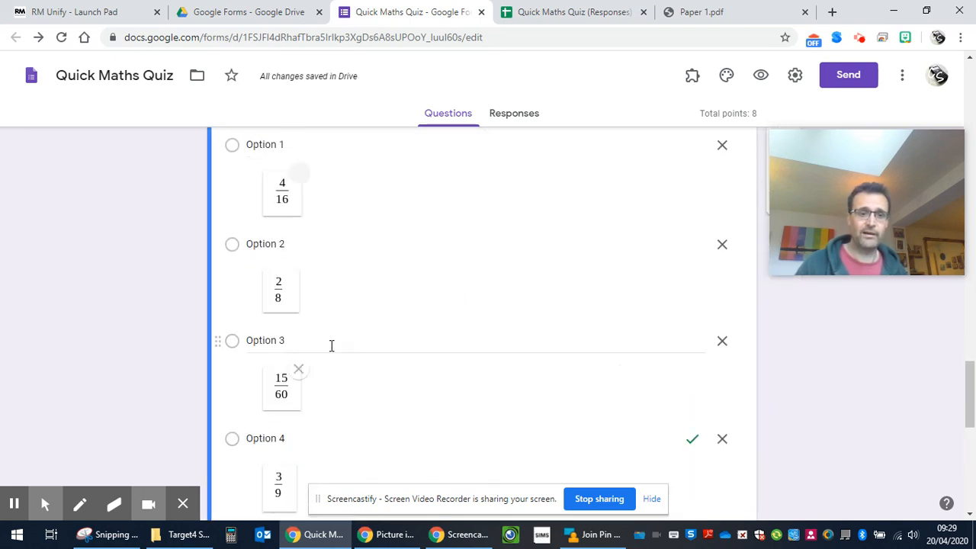
Step: Set the answer key of the multiple-choice Q6 to "-6, -5, 0, 6, 12", worth 1 point, and close the answer key
scroll(344, 353, down, 3)
scroll(344, 353, down, 5)
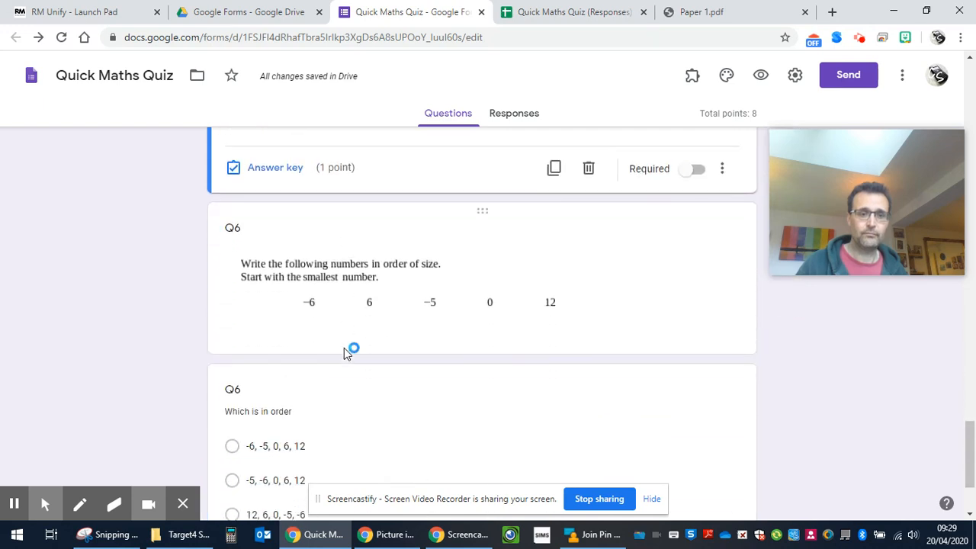
scroll(371, 299, up, 2)
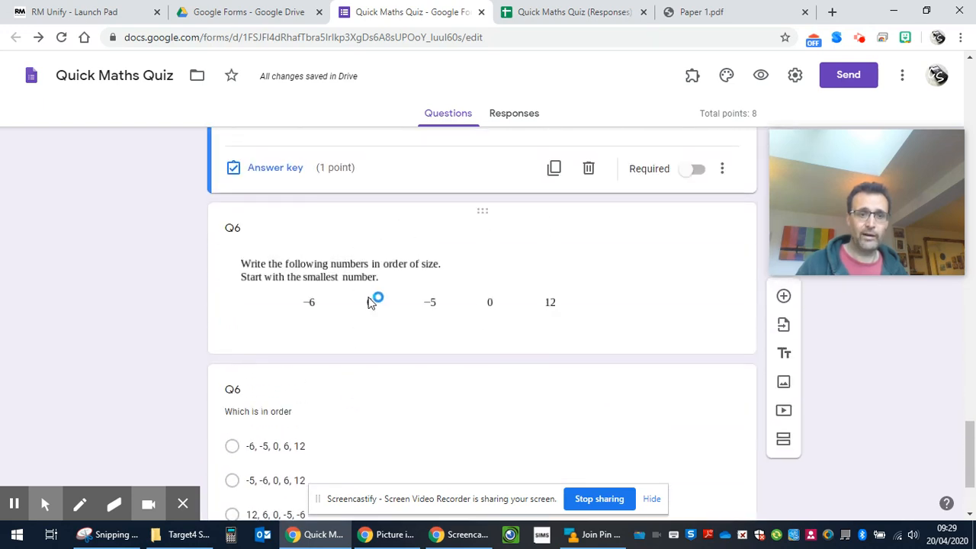
scroll(371, 300, down, 2)
click(398, 347)
click(388, 338)
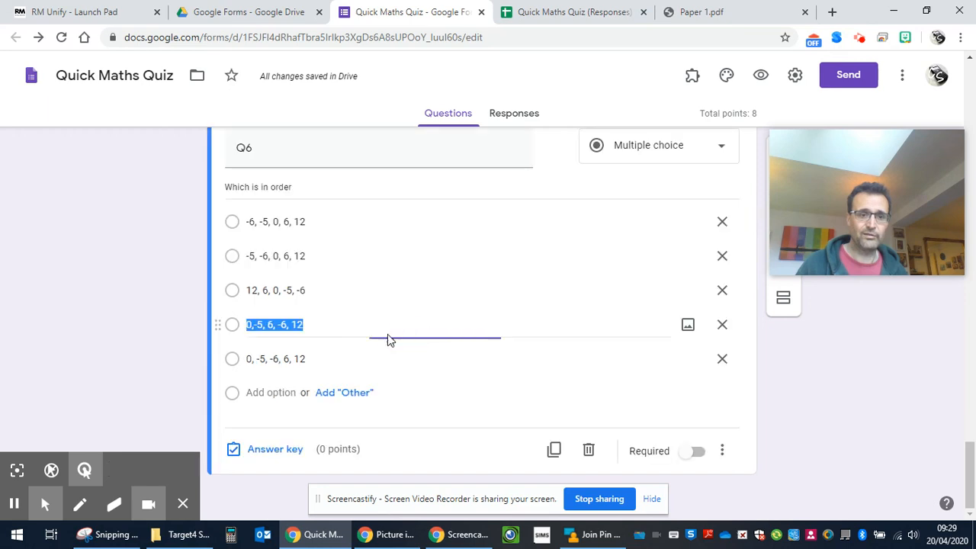
click(259, 450)
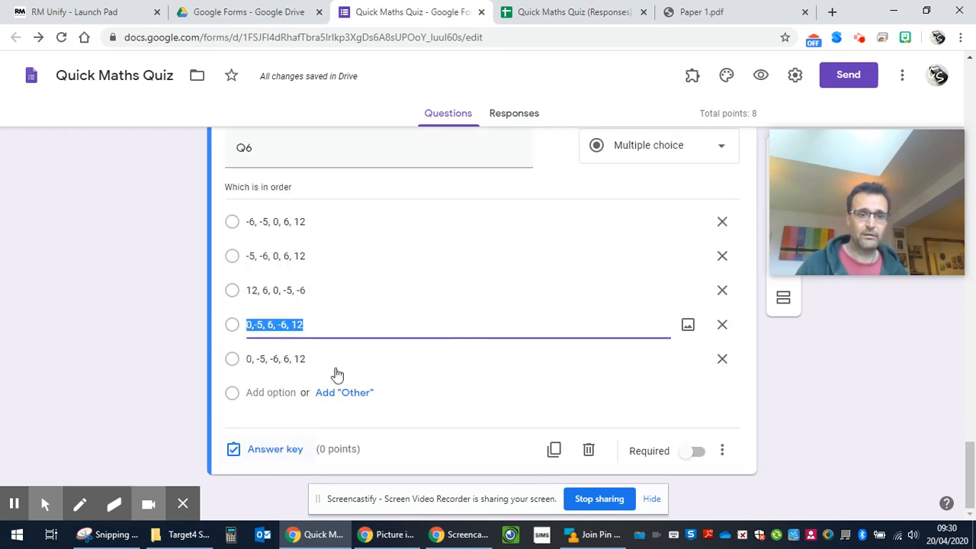
click(698, 213)
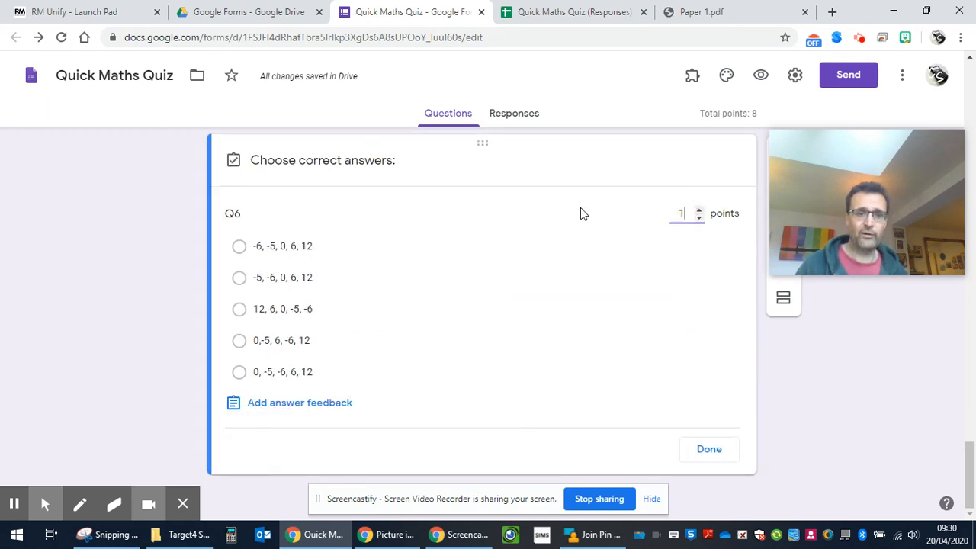
click(240, 247)
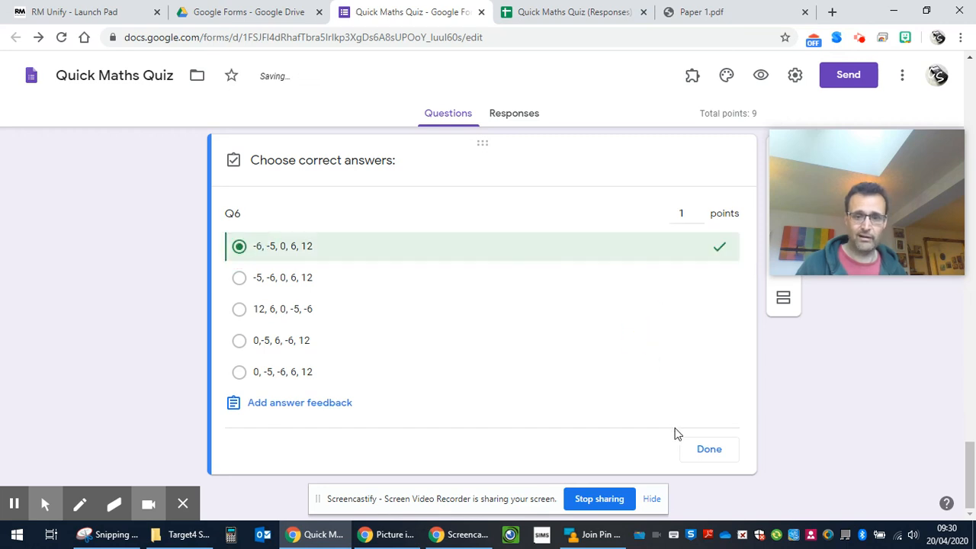
click(695, 458)
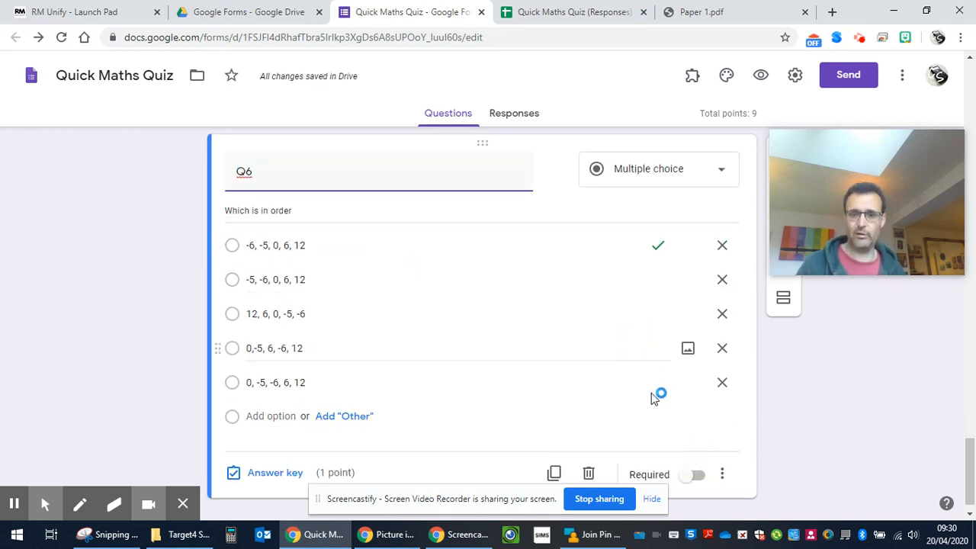
scroll(562, 351, down, 1)
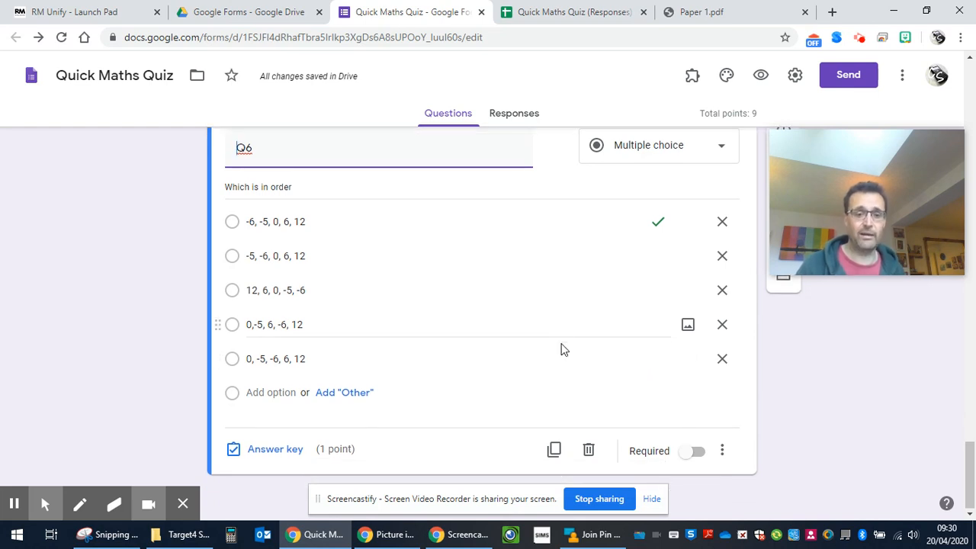
scroll(544, 298, up, 10)
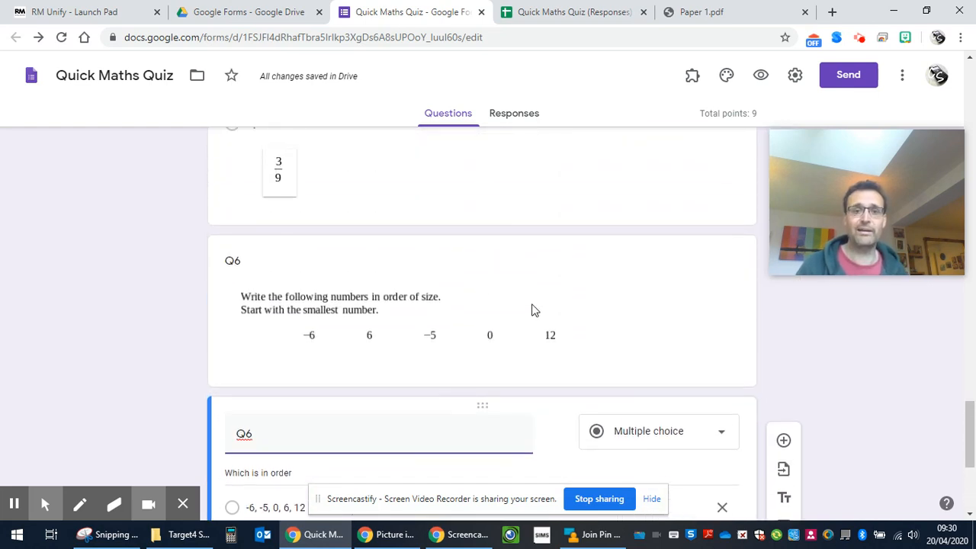
scroll(549, 282, up, 15)
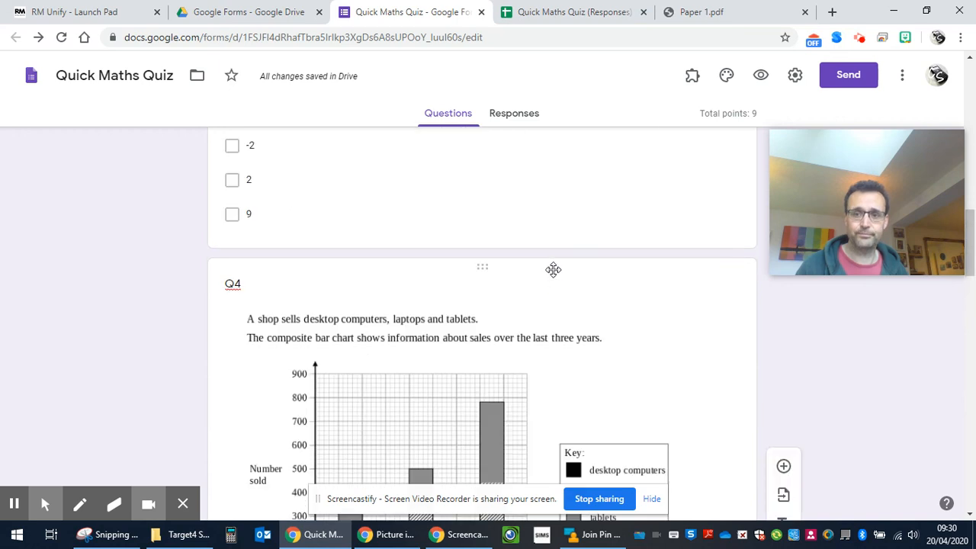
scroll(560, 263, up, 5)
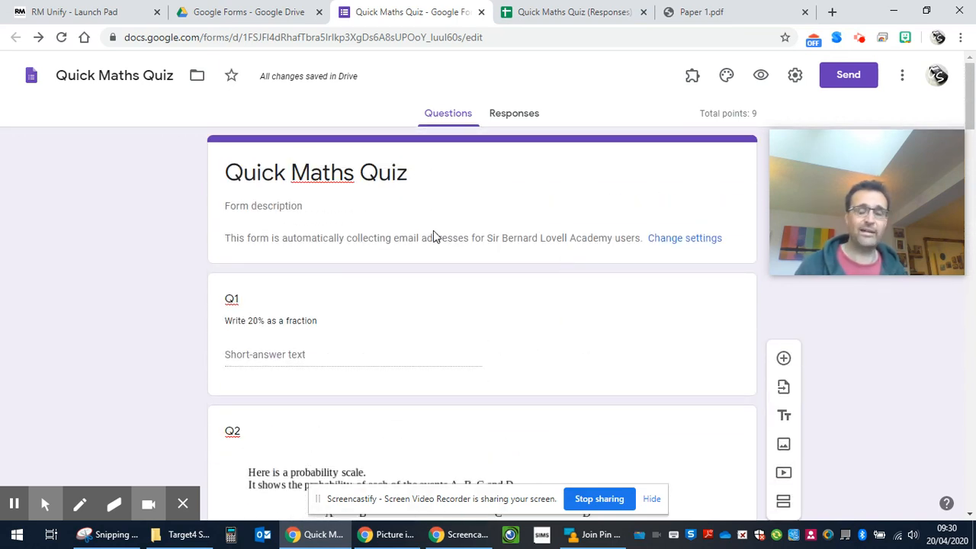
click(432, 231)
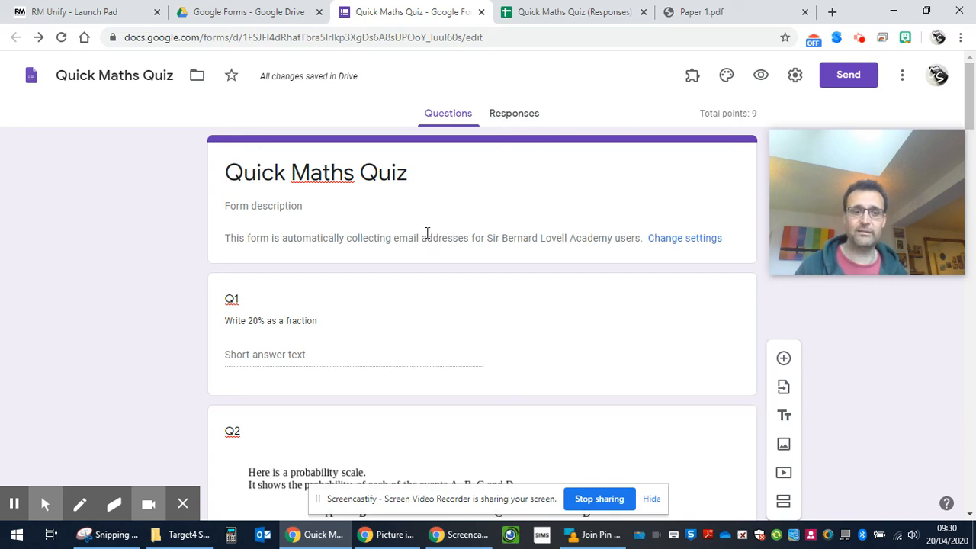